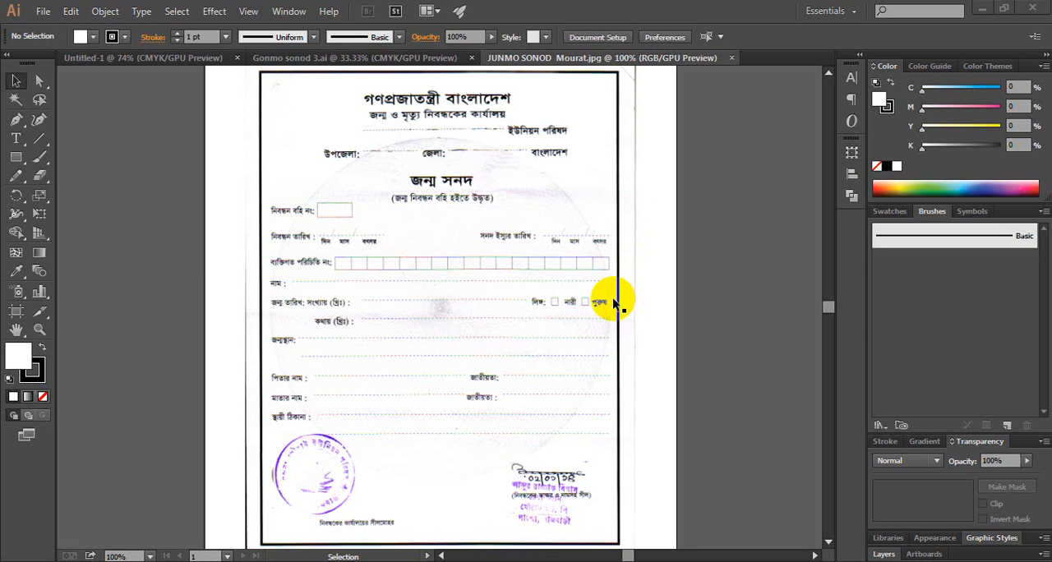
Compare the scanned birth certificate form with the finished certificate in Gonmo sonod 3.ai, examining its decorative border and header closely
{"action": "left_click", "coordinate": [368, 59]}
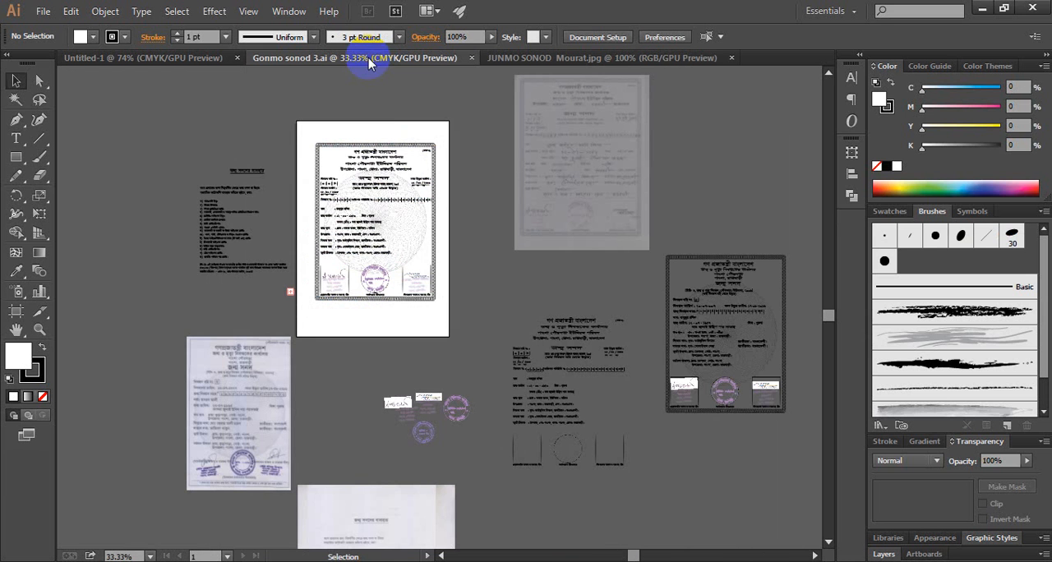
{"action": "left_click", "coordinate": [627, 58]}
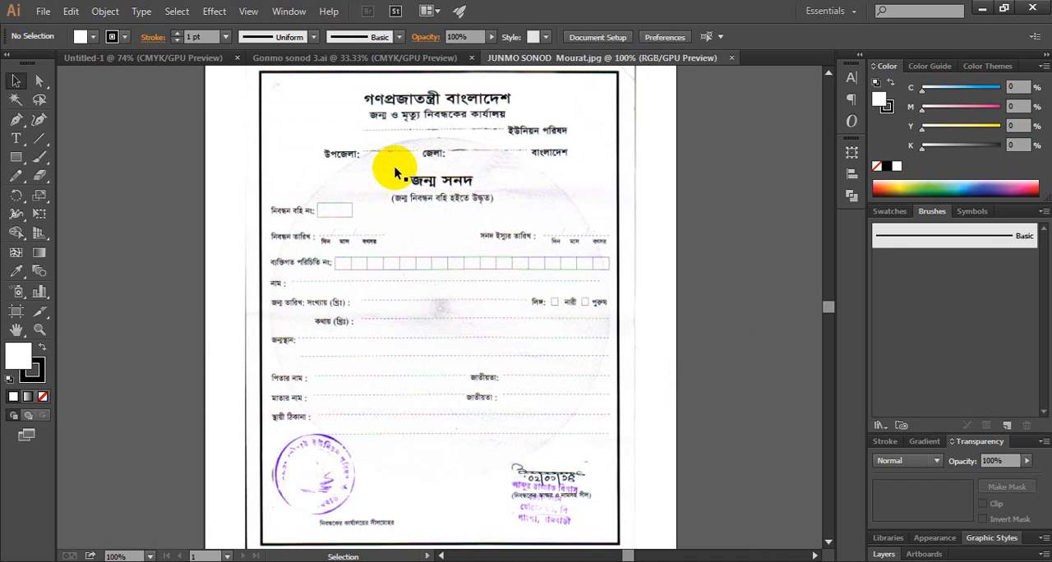
{"action": "left_click", "coordinate": [438, 62]}
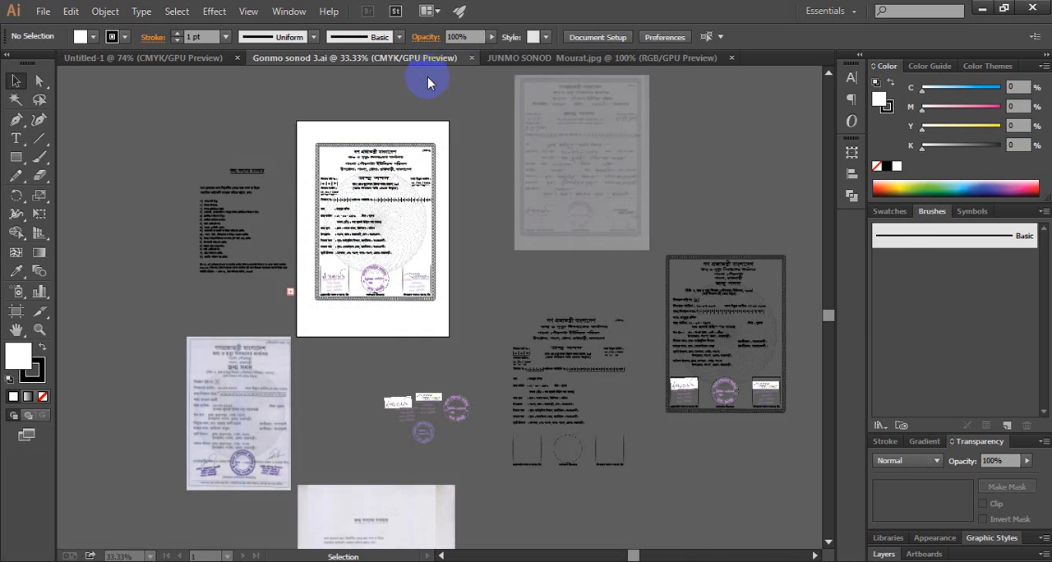
{"action": "key", "text": "z"}
{"action": "left_click", "coordinate": [392, 213]}
{"action": "left_click", "coordinate": [398, 230]}
{"action": "left_click", "coordinate": [396, 317]}
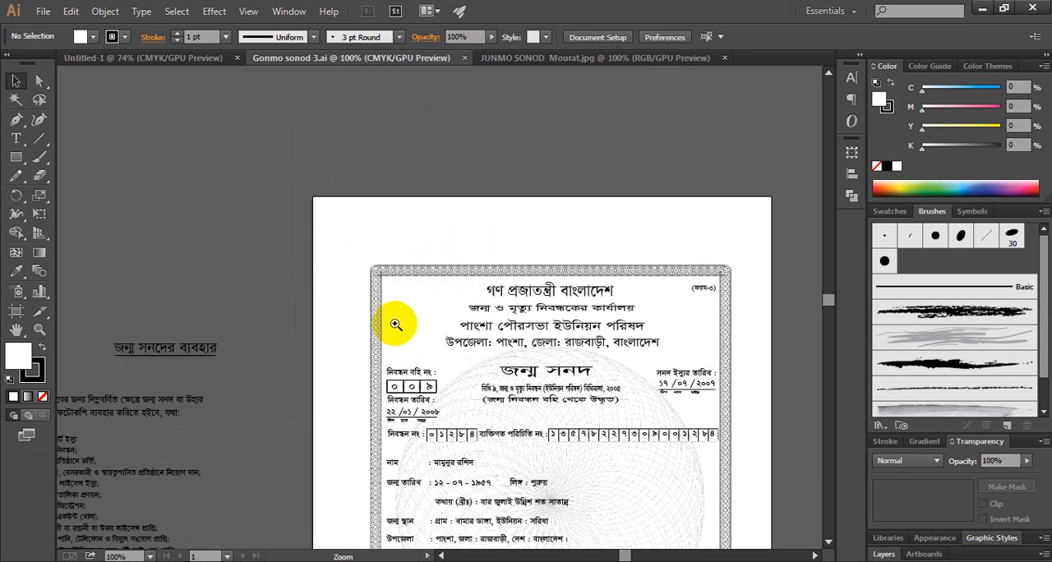
{"action": "left_click", "coordinate": [478, 303]}
{"action": "left_click", "coordinate": [477, 302]}
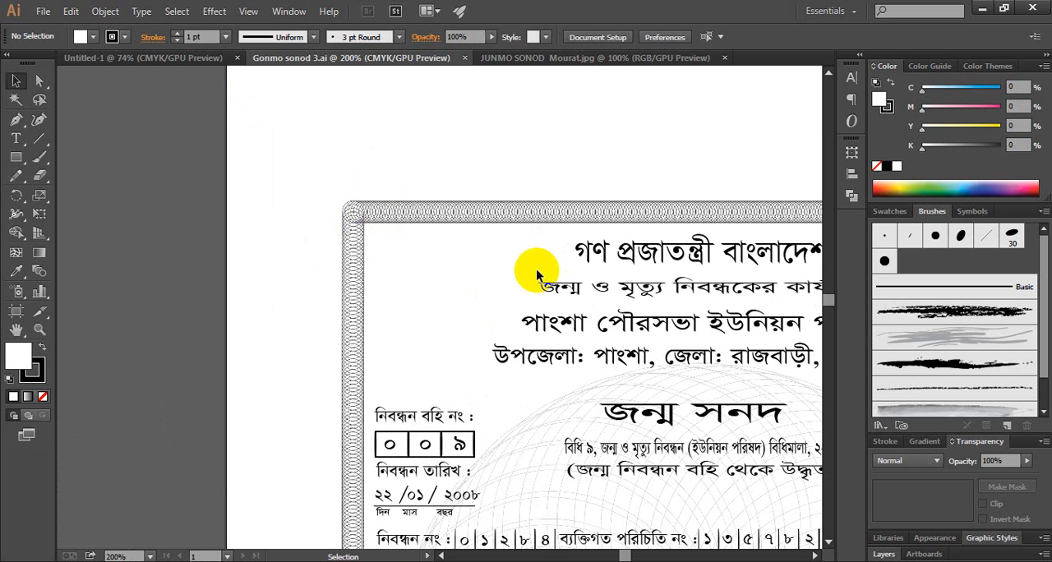
Create a rectangle 6.50 in wide and 8.50 in high on the blank artboard of the Untitled-1 document
{"action": "left_click", "coordinate": [137, 59]}
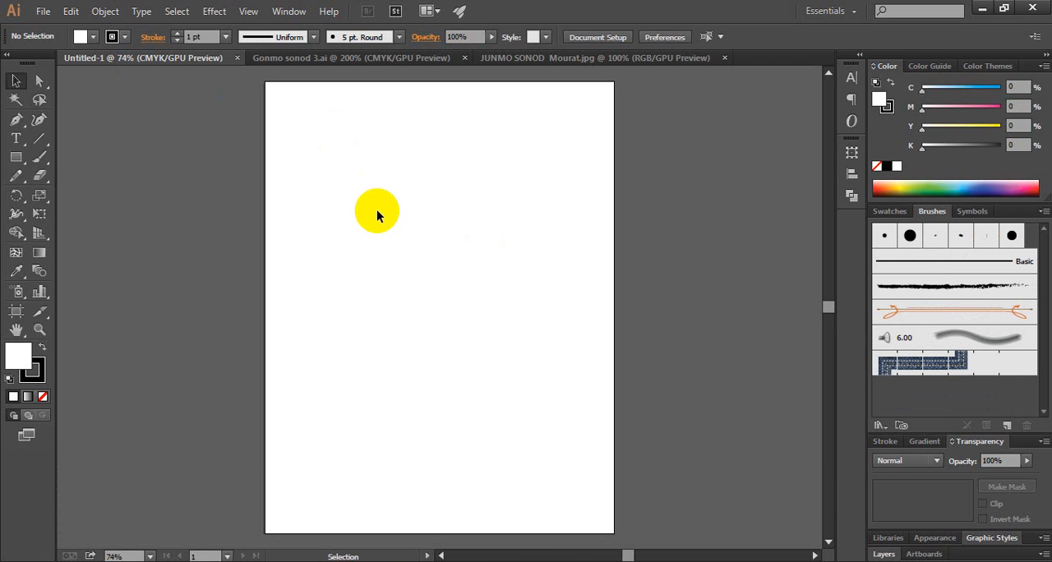
{"action": "left_click", "coordinate": [16, 157]}
{"action": "left_click", "coordinate": [88, 161]}
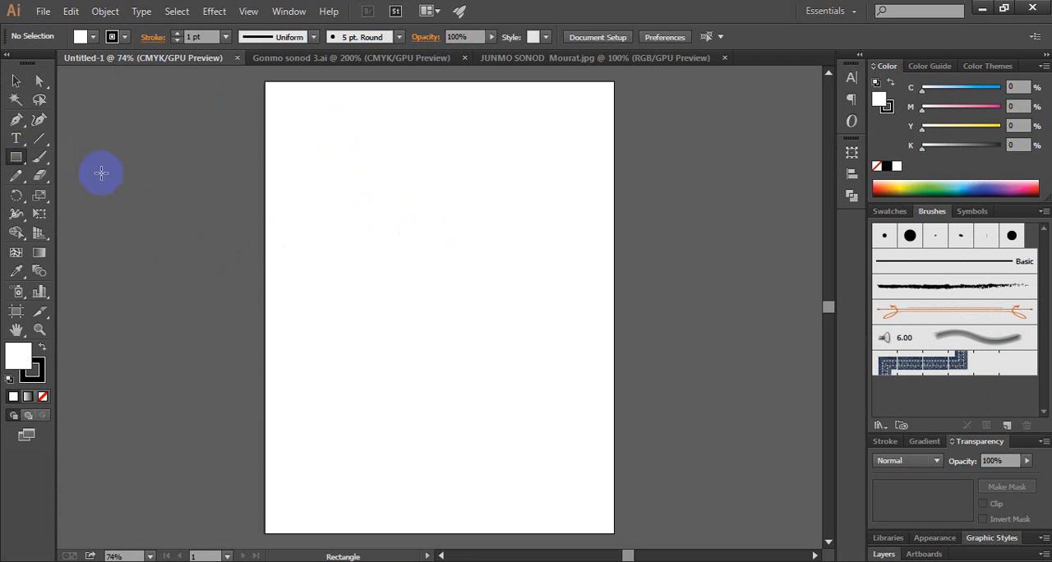
{"action": "left_click", "coordinate": [418, 248]}
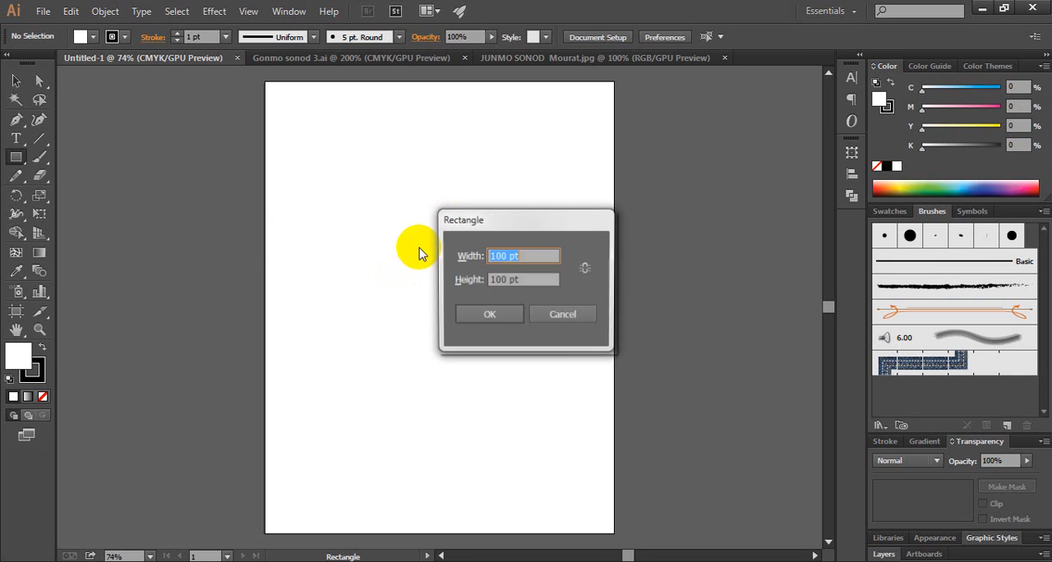
{"action": "left_click", "coordinate": [532, 257]}
{"action": "left_click_drag", "start_coordinate": [532, 256], "coordinate": [446, 255]}
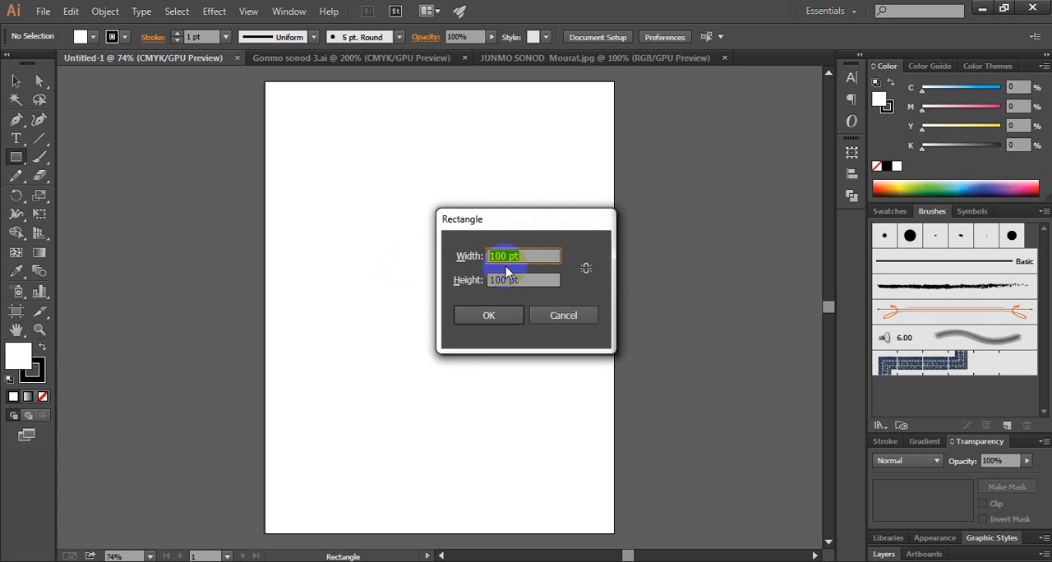
{"action": "type", "text": "6.50in"}
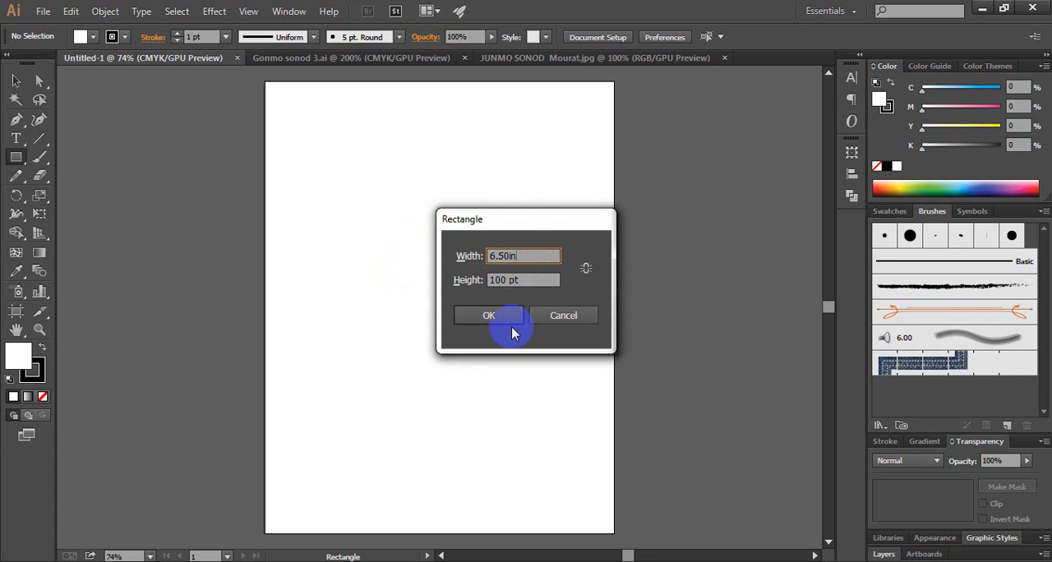
{"action": "left_click", "coordinate": [534, 281]}
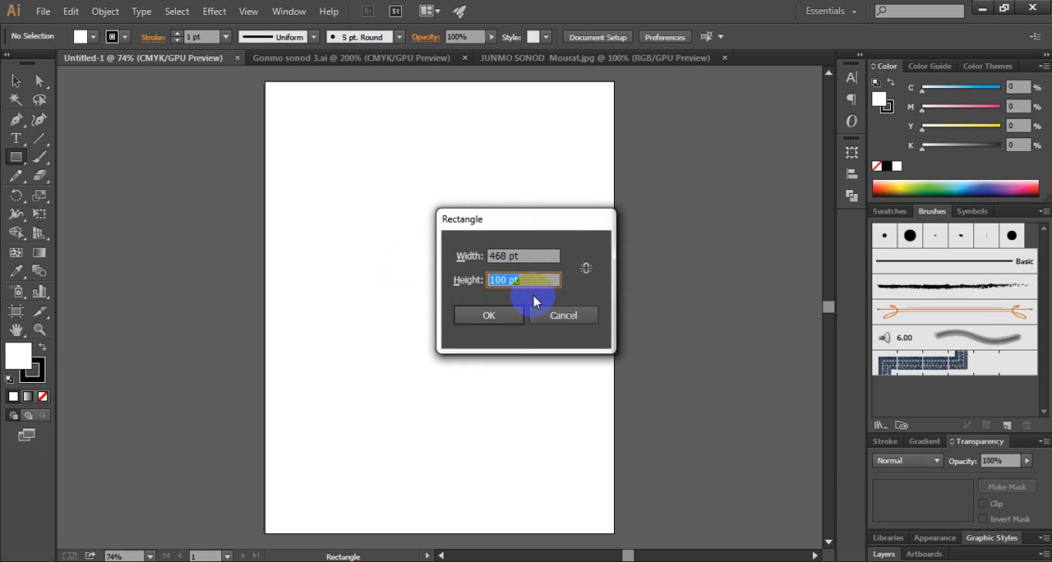
{"action": "type", "text": "8.50in"}
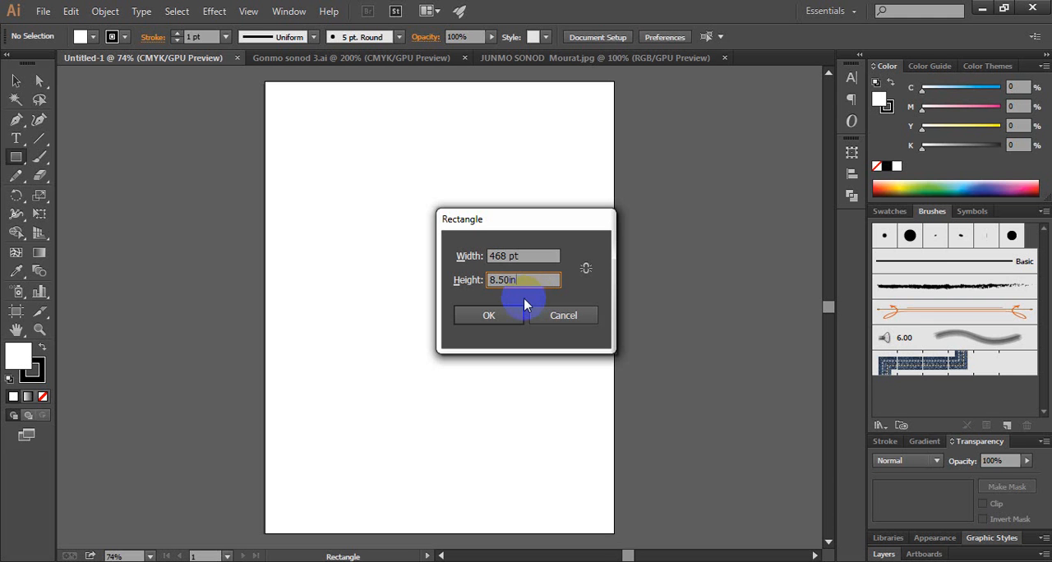
{"action": "left_click", "coordinate": [492, 318]}
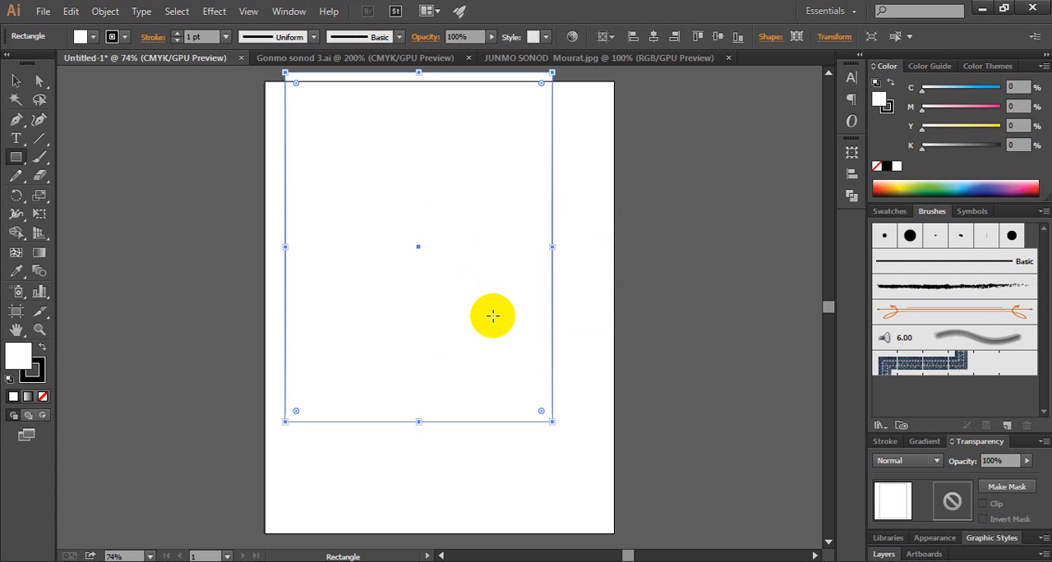
Move the rectangle to roughly the middle of the artboard and remove its fill, keeping the black outline
{"action": "left_click", "coordinate": [16, 81]}
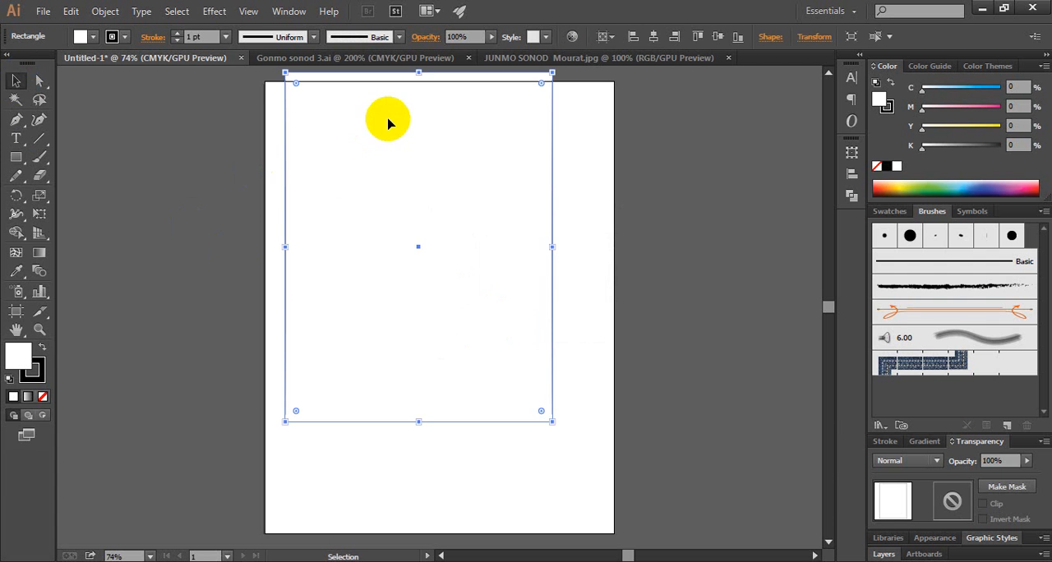
{"action": "left_click_drag", "start_coordinate": [387, 123], "coordinate": [414, 181]}
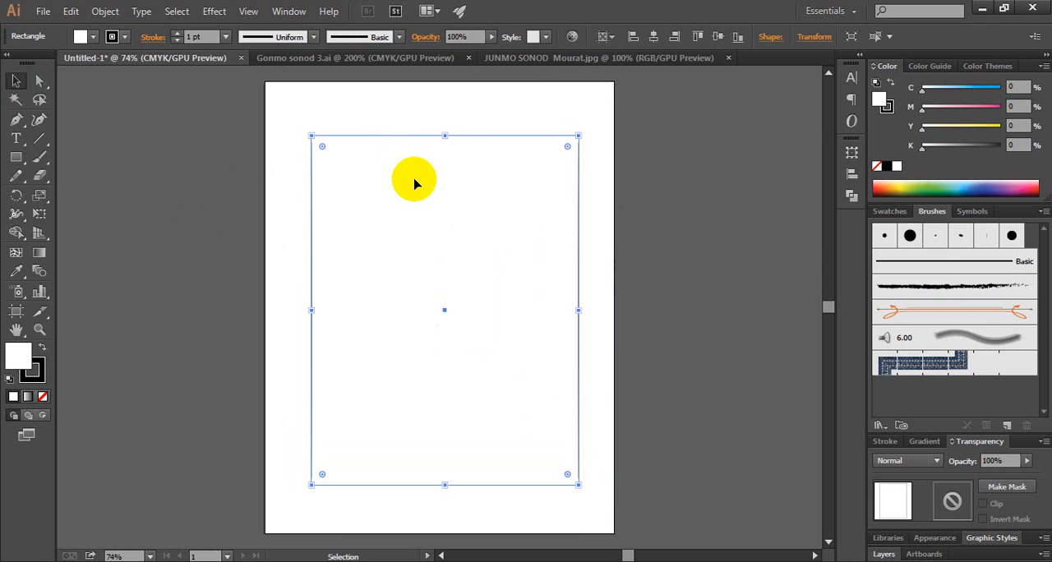
{"action": "left_click", "coordinate": [44, 397]}
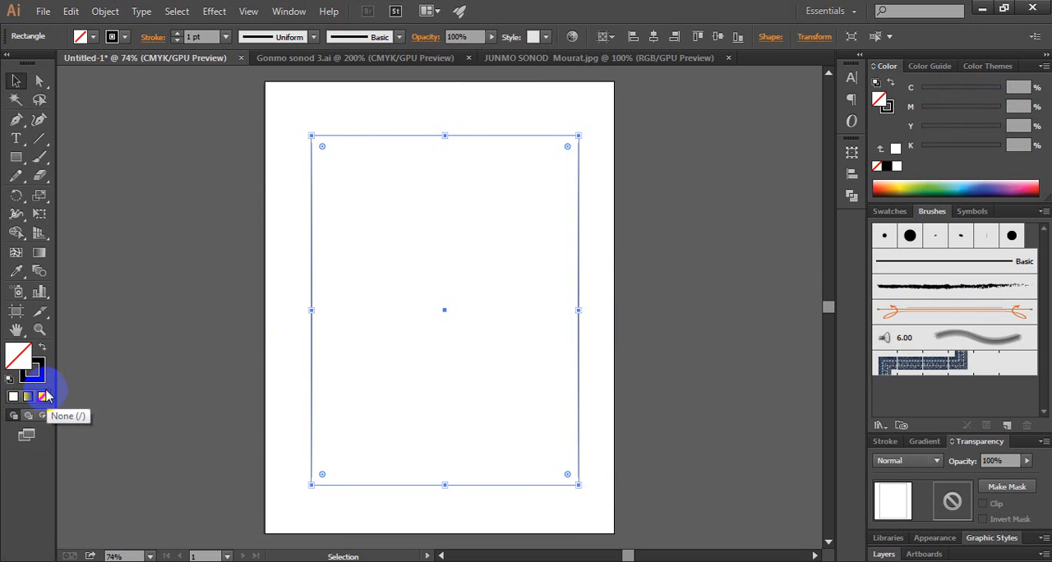
{"action": "left_click", "coordinate": [217, 299]}
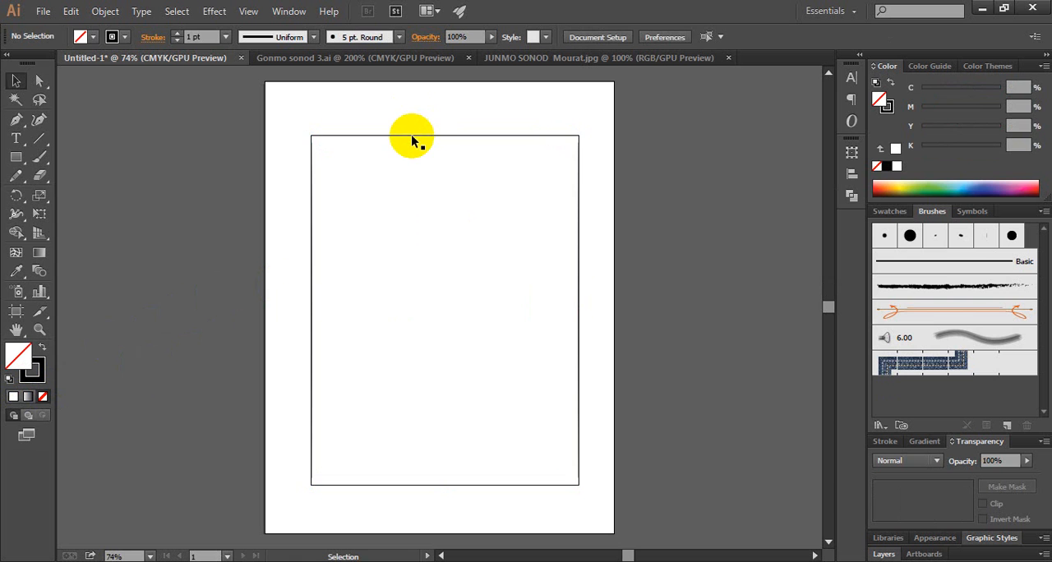
{"action": "left_click_drag", "start_coordinate": [411, 137], "coordinate": [410, 132]}
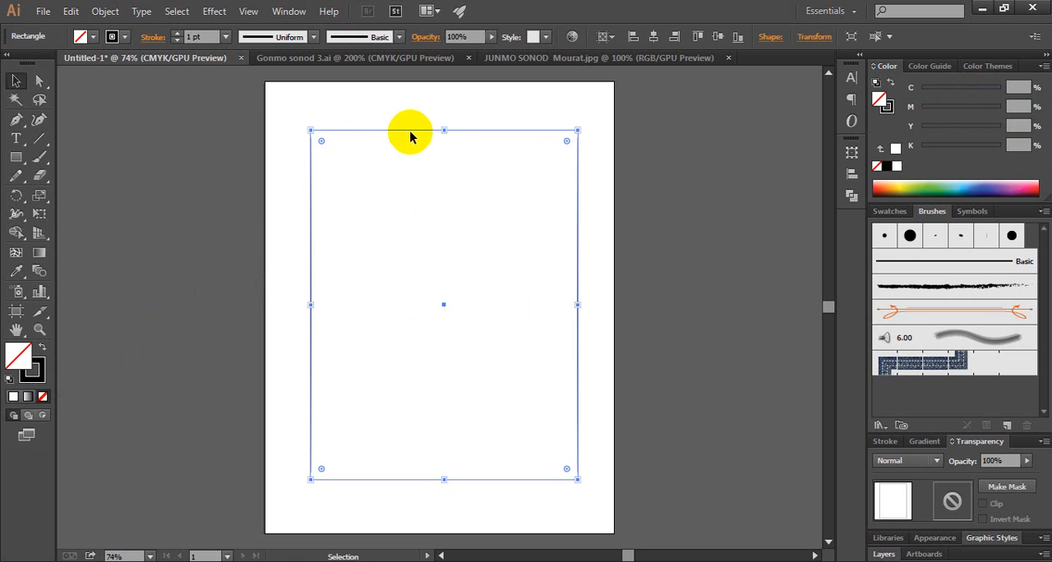
{"action": "left_click", "coordinate": [294, 249]}
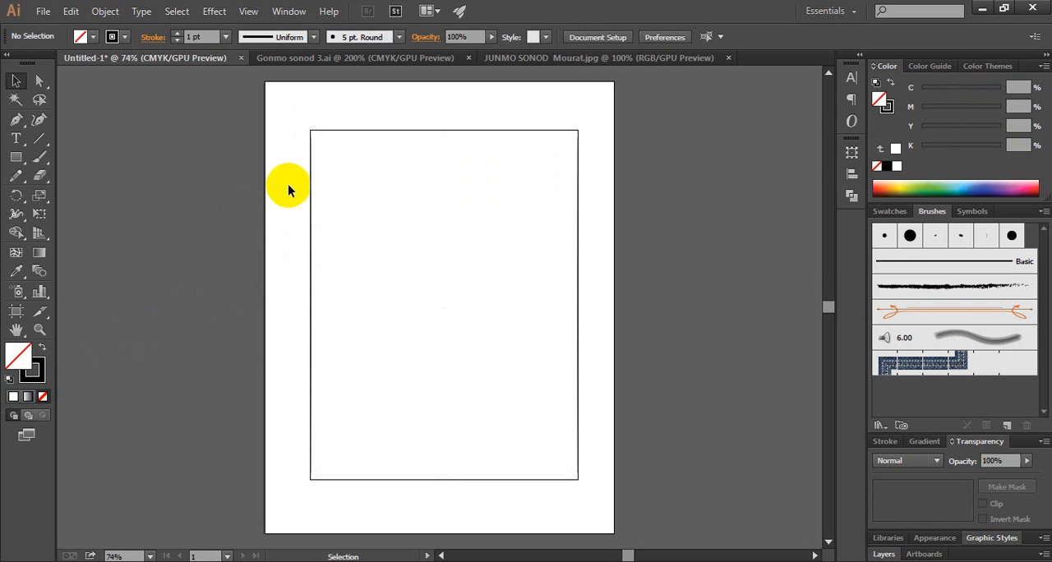
Create a circle with the Ellipse tool inside the rectangle, 15.50 pt in both width and height
{"action": "left_click_drag", "start_coordinate": [14, 158], "coordinate": [86, 197]}
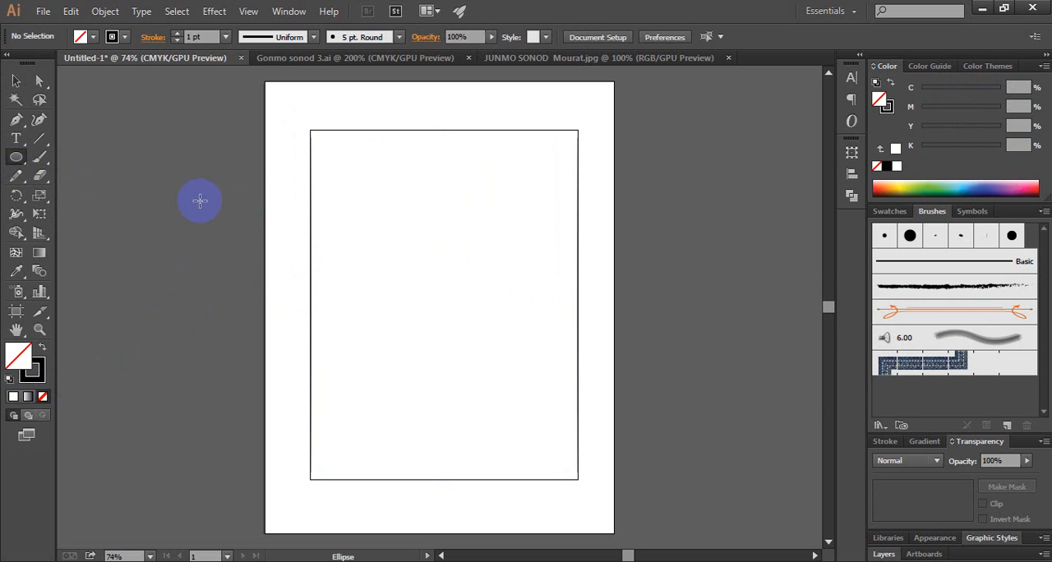
{"action": "left_click", "coordinate": [412, 212]}
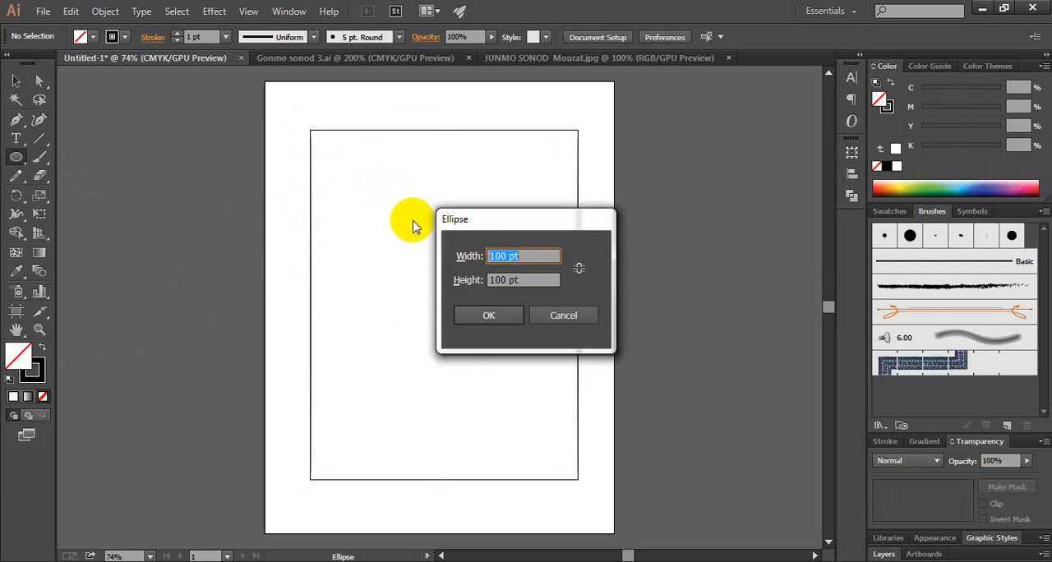
{"action": "left_click_drag", "start_coordinate": [464, 258], "coordinate": [528, 256]}
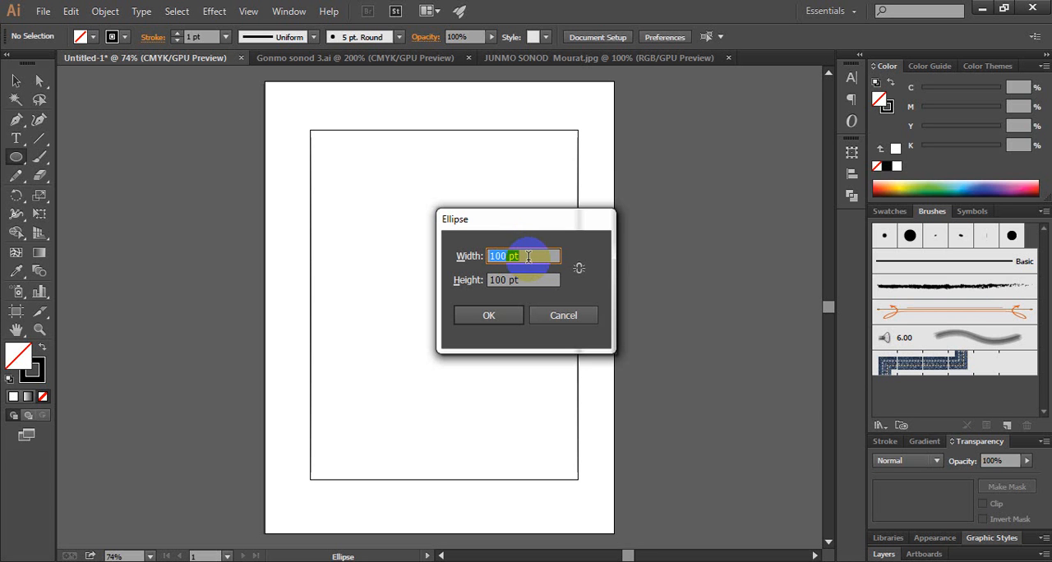
{"action": "type", "text": "15.50"}
{"action": "key", "text": "Tab"}
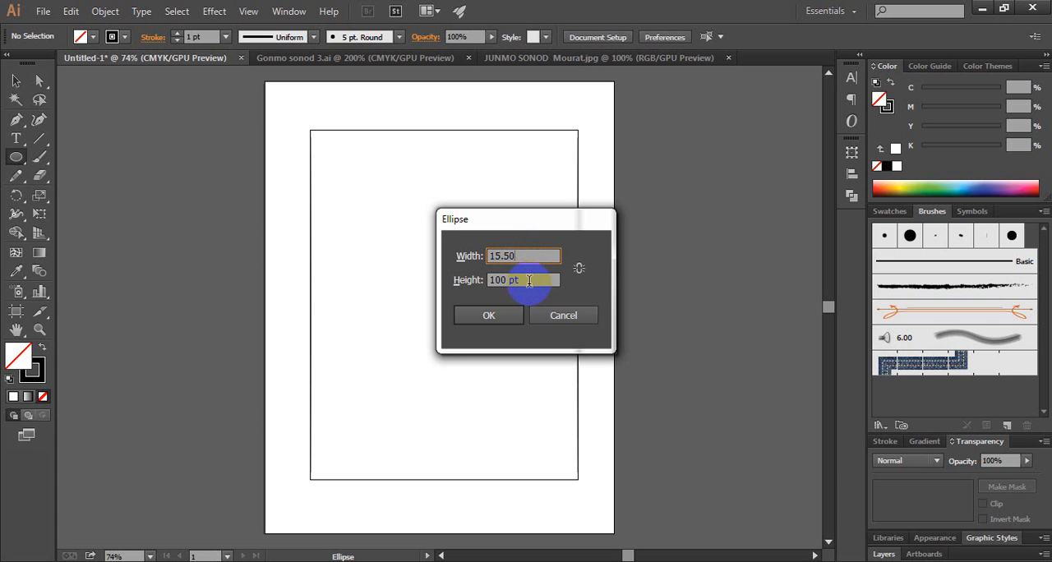
{"action": "left_click", "coordinate": [529, 280]}
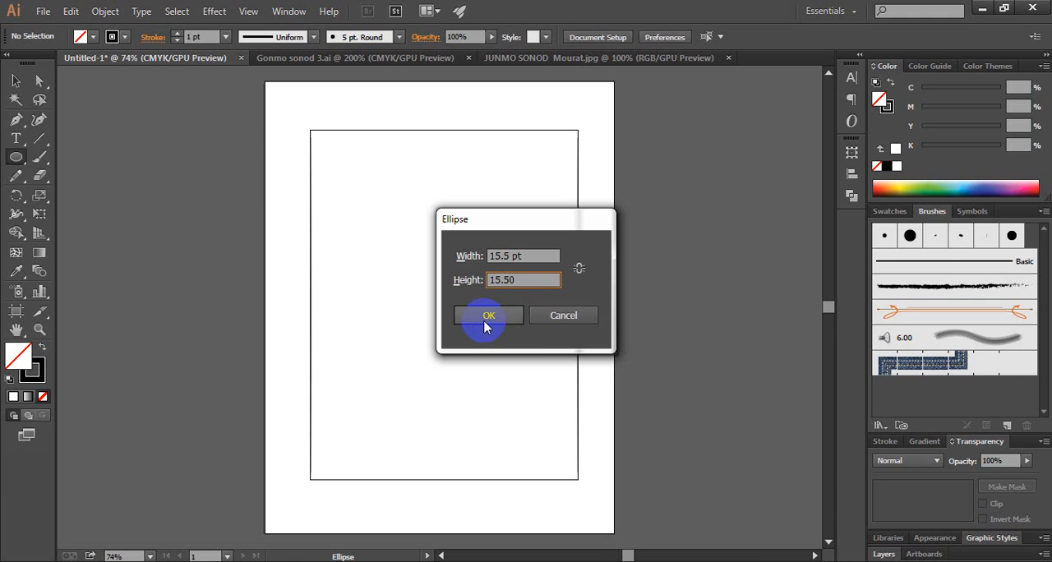
{"action": "left_click", "coordinate": [485, 316]}
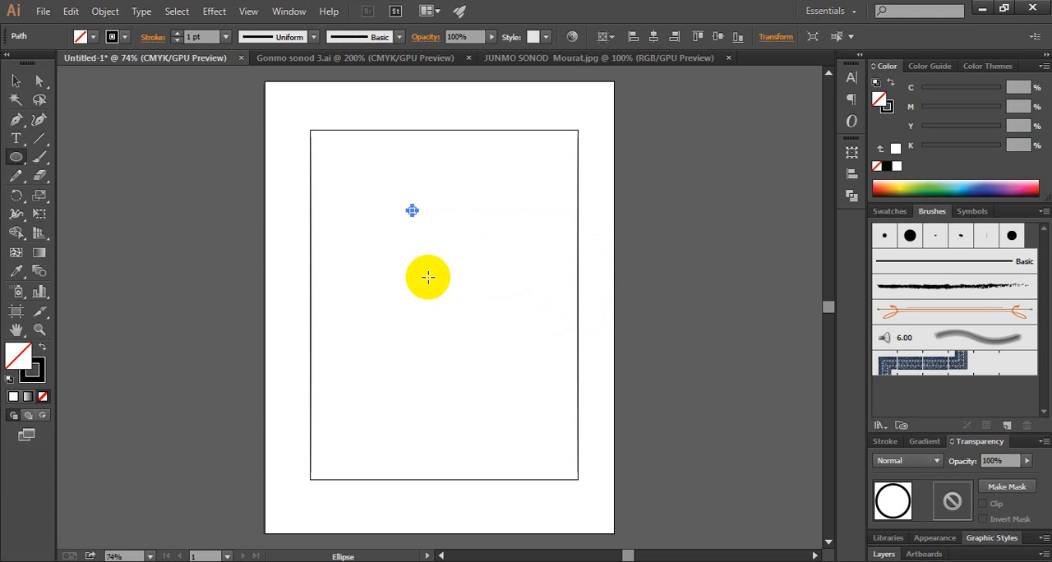
Move the small circle into the rectangle's upper-left corner so that it touches the top and left edges from inside
{"action": "left_click", "coordinate": [424, 229]}
{"action": "left_click", "coordinate": [416, 316]}
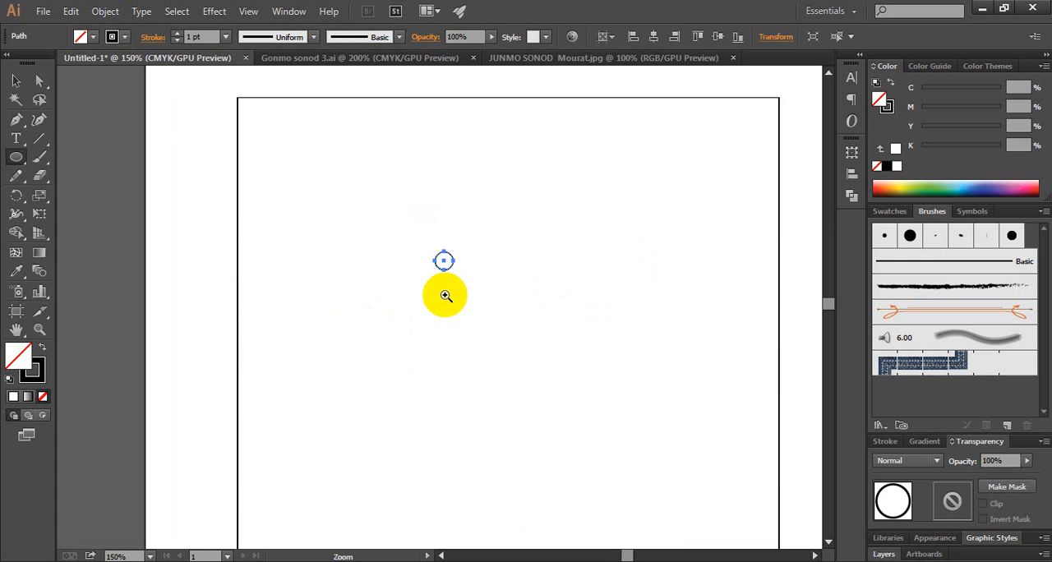
{"action": "left_click", "coordinate": [453, 282]}
{"action": "left_click", "coordinate": [444, 294]}
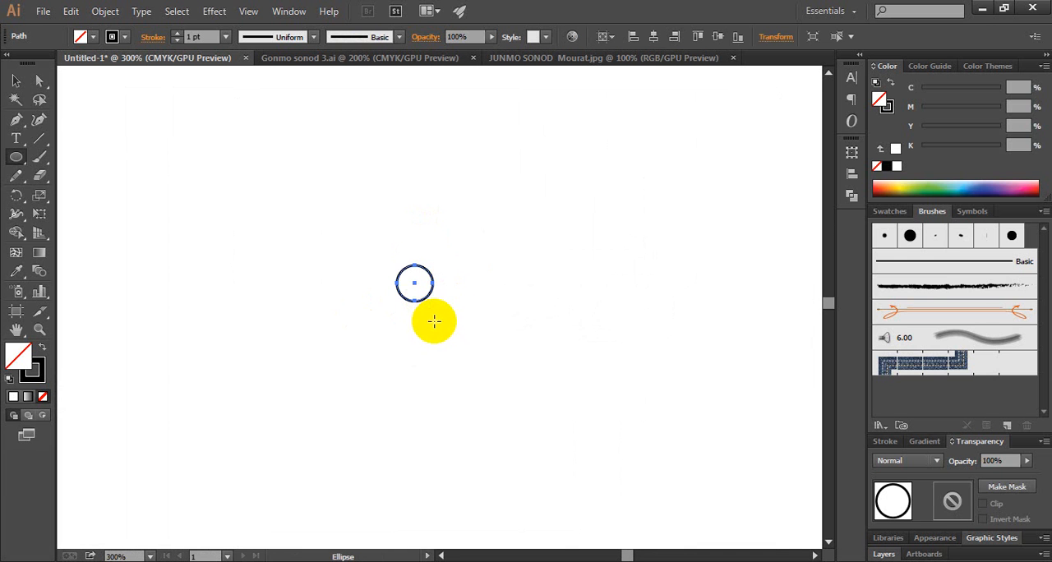
{"action": "left_click", "coordinate": [15, 81]}
{"action": "left_click", "coordinate": [343, 317]}
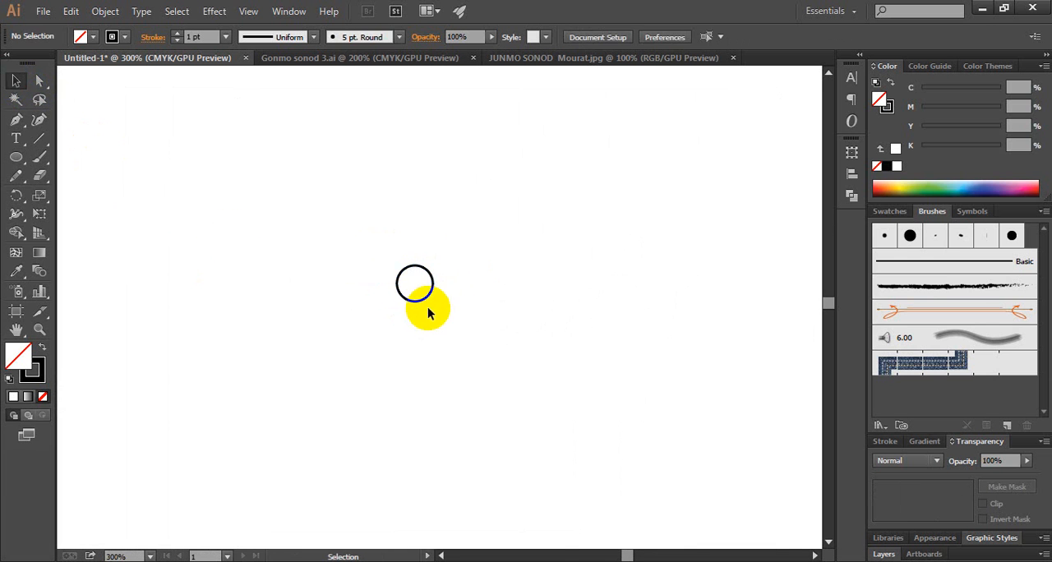
{"action": "left_click_drag", "start_coordinate": [421, 298], "coordinate": [324, 193]}
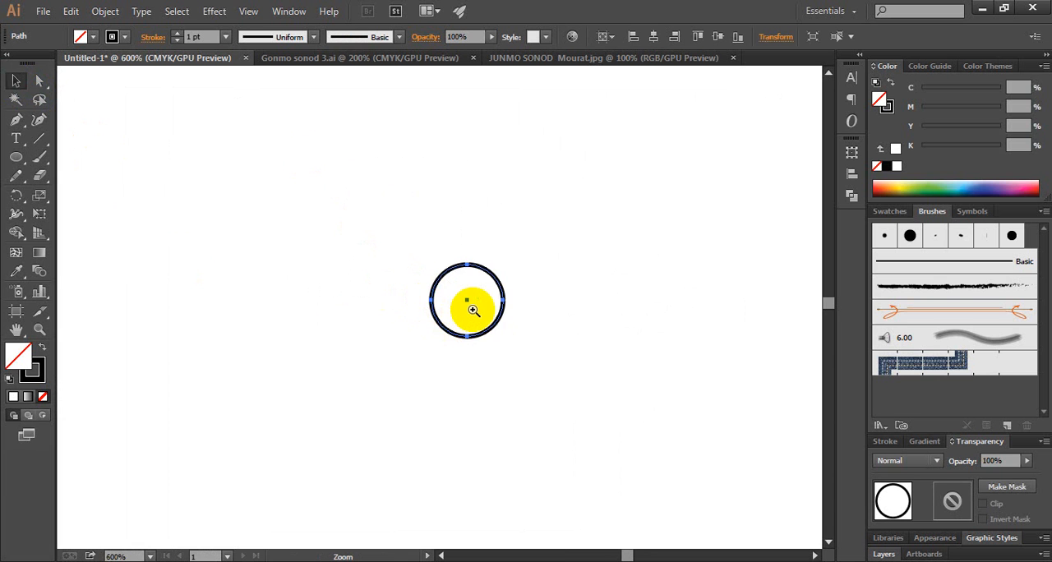
{"action": "left_click", "coordinate": [469, 309], "text": "alt"}
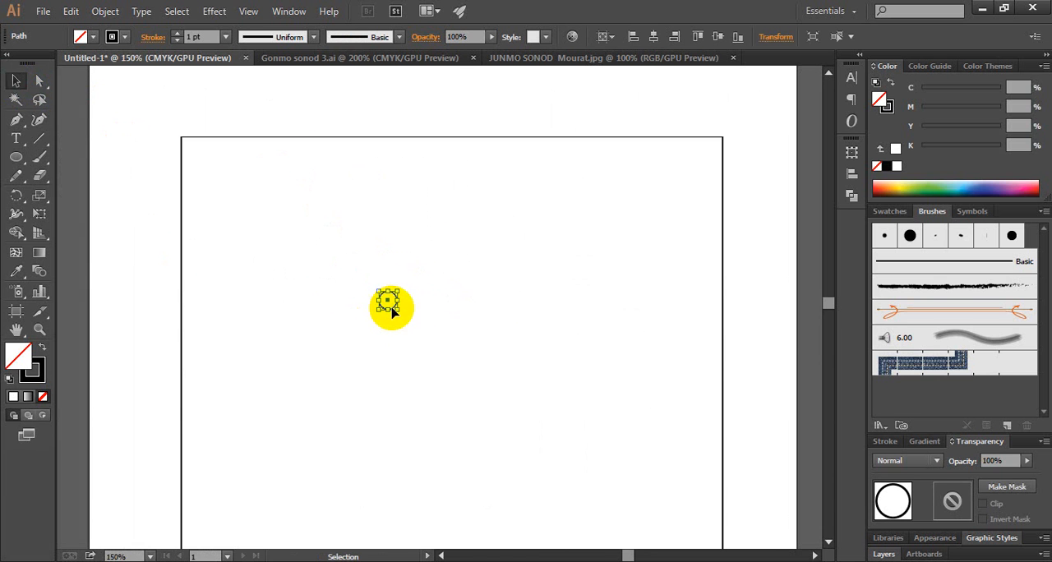
{"action": "left_click_drag", "start_coordinate": [390, 302], "coordinate": [192, 150]}
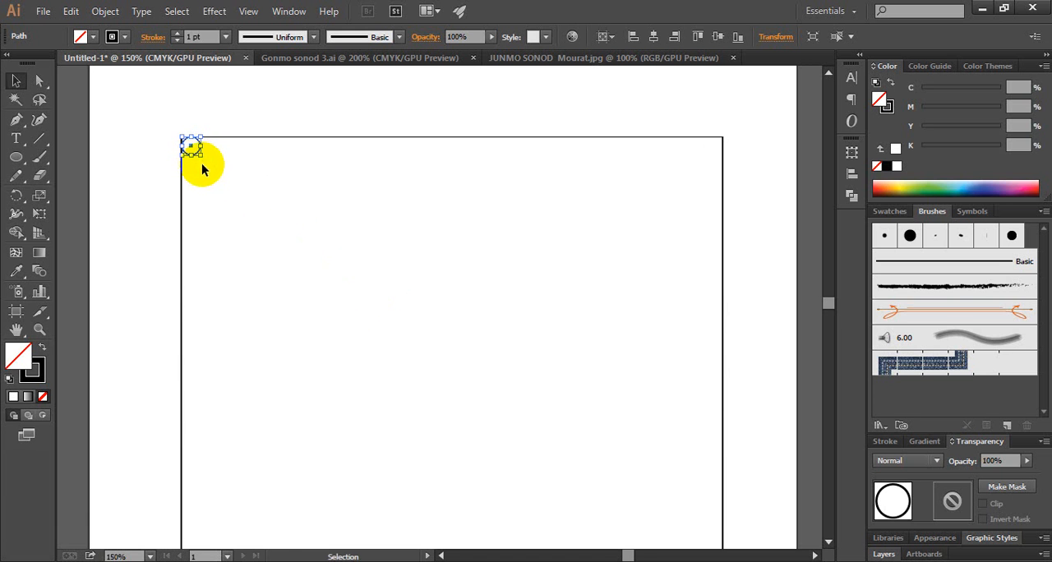
{"action": "left_click", "coordinate": [204, 156], "text": "ctrl"}
{"action": "left_click", "coordinate": [431, 292], "text": "ctrl"}
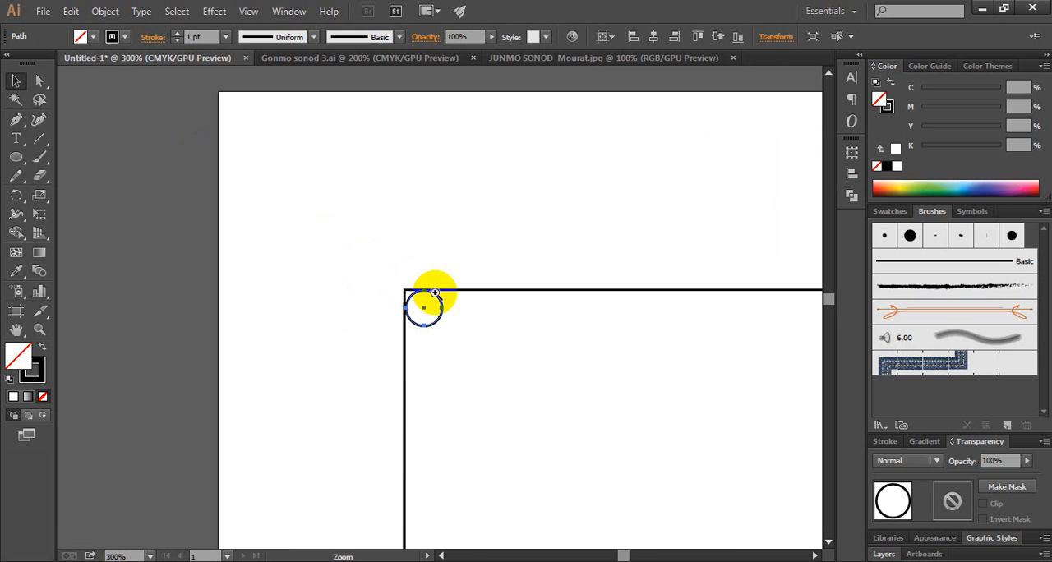
{"action": "left_click", "coordinate": [459, 338]}
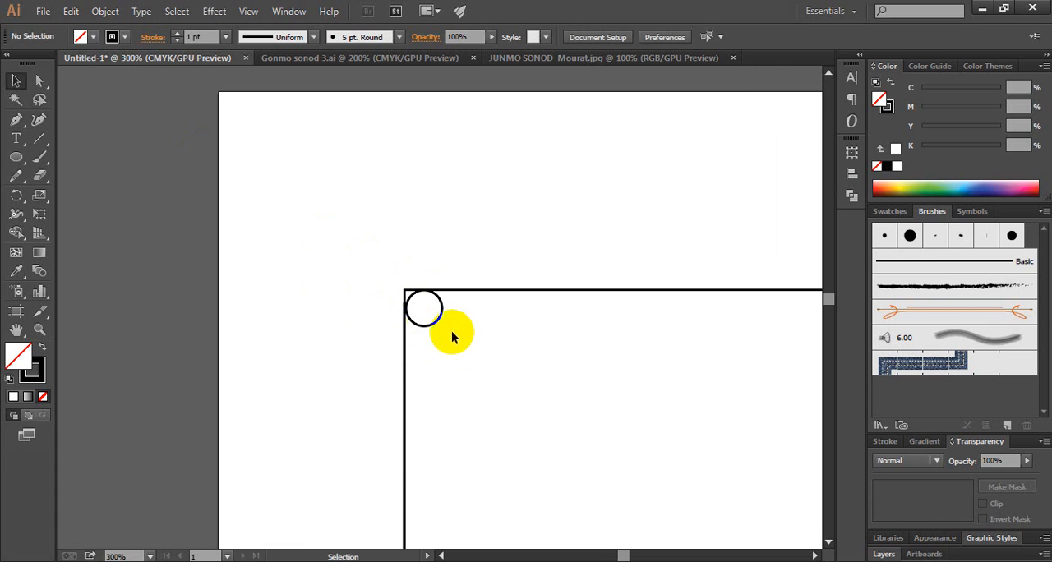
{"action": "left_click", "coordinate": [433, 327]}
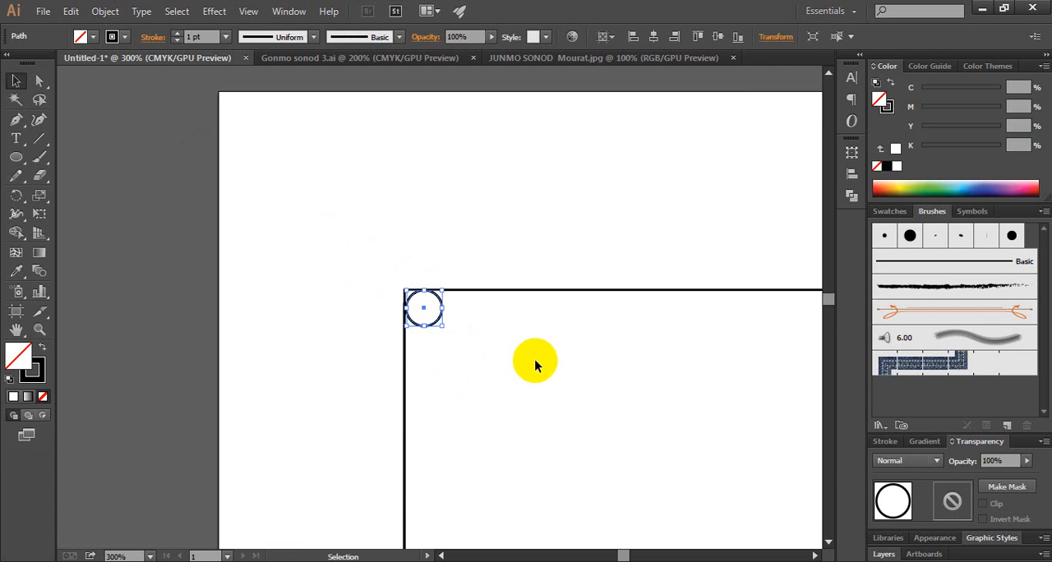
{"action": "left_click", "coordinate": [577, 357], "text": "ctrl+alt"}
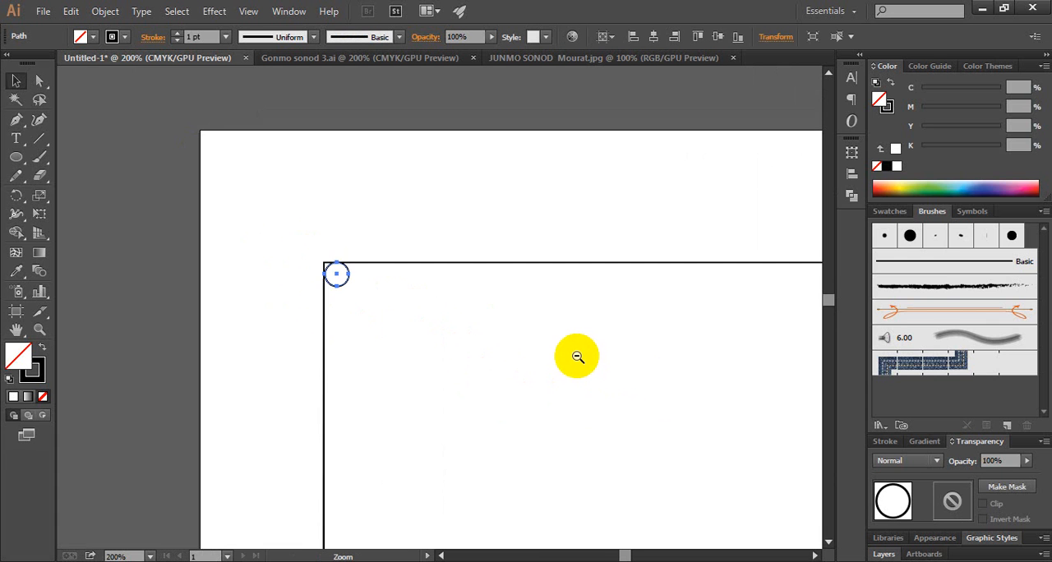
Copy the small circle into the rectangle's upper-right corner and copy that one straight down into the lower-right corner, touching the edges from inside
{"action": "left_click_drag", "start_coordinate": [646, 375], "coordinate": [413, 320]}
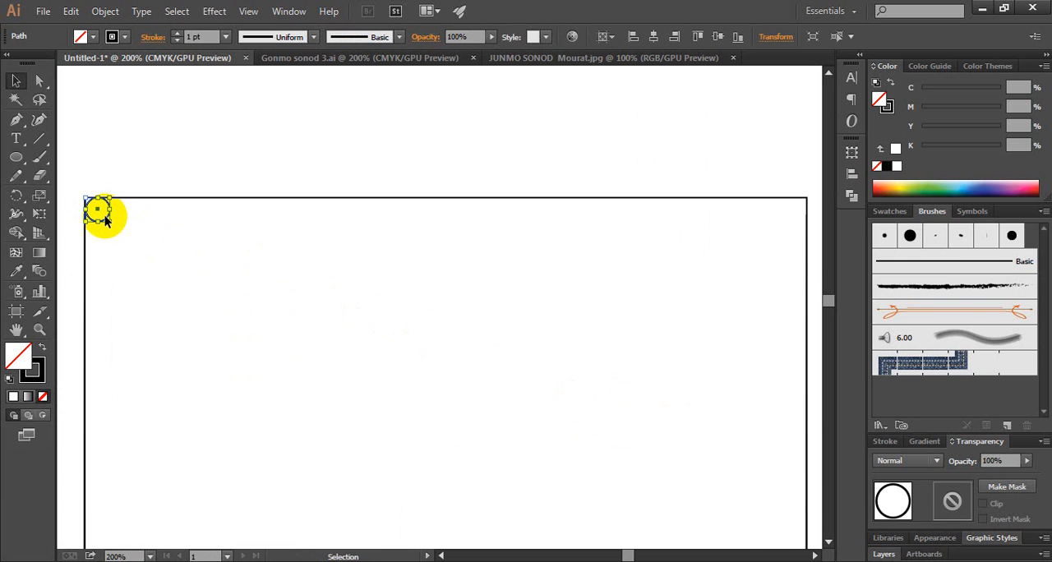
{"action": "left_click_drag", "start_coordinate": [105, 218], "coordinate": [801, 219]}
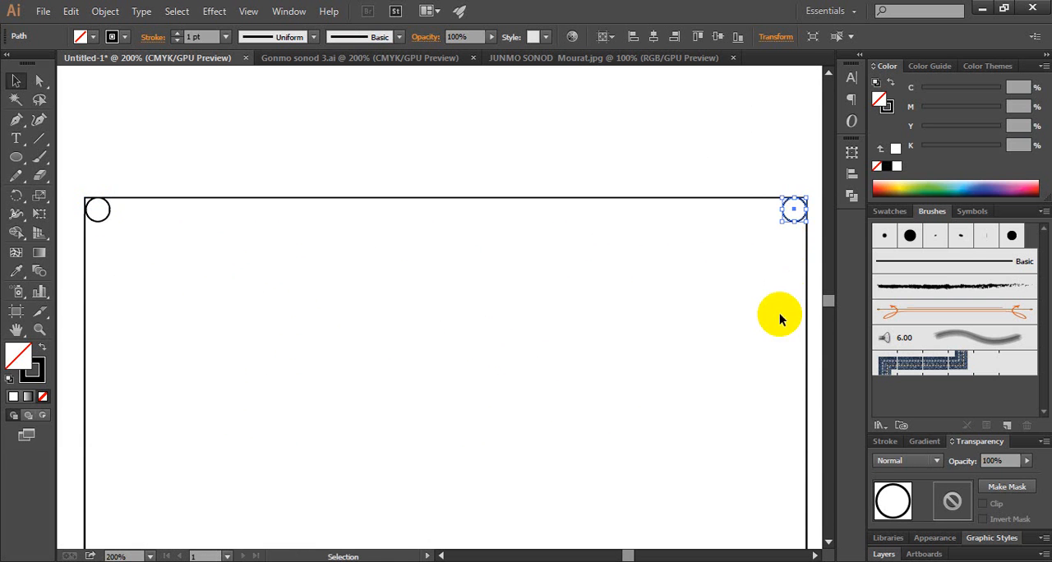
{"action": "left_click", "coordinate": [732, 322], "text": "ctrl+alt"}
{"action": "left_click_drag", "start_coordinate": [518, 381], "coordinate": [627, 293]}
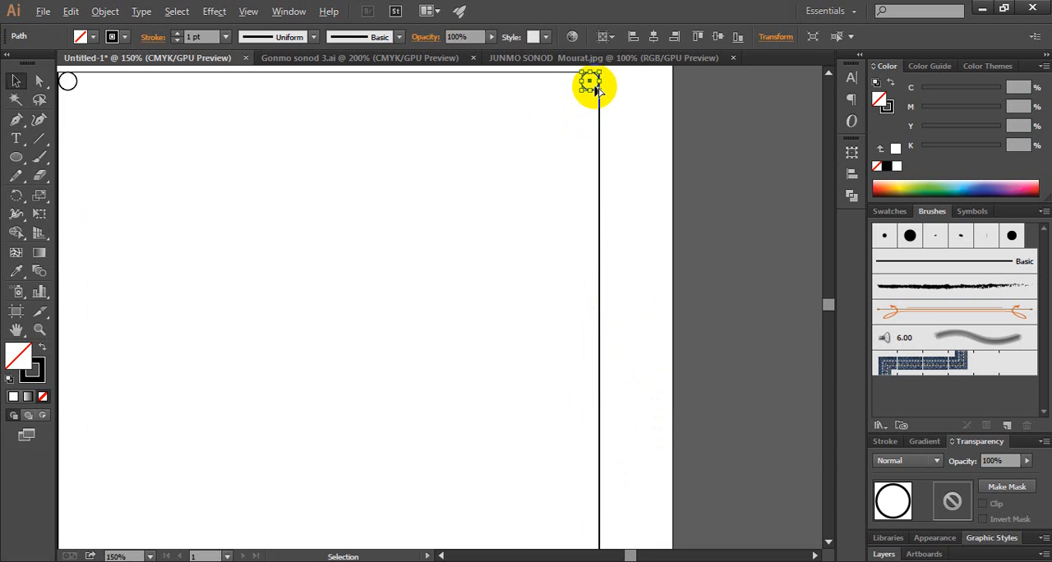
{"action": "left_click_drag", "start_coordinate": [594, 89], "coordinate": [593, 459]}
Copy the lower-right circle horizontally into the rectangle's lower-left corner and deselect it
{"action": "key", "text": "space"}
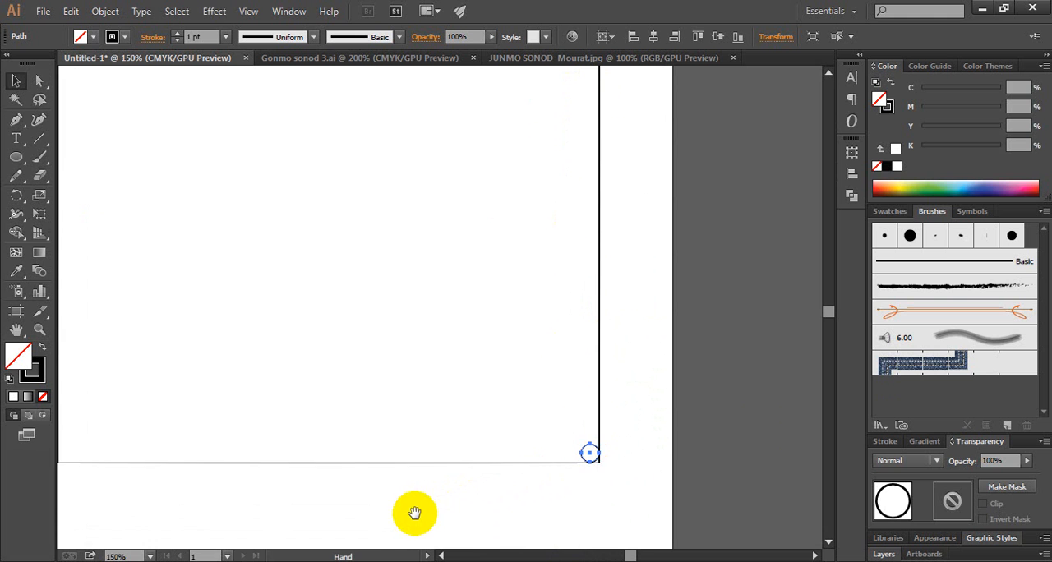
{"action": "left_click_drag", "start_coordinate": [403, 510], "coordinate": [598, 473]}
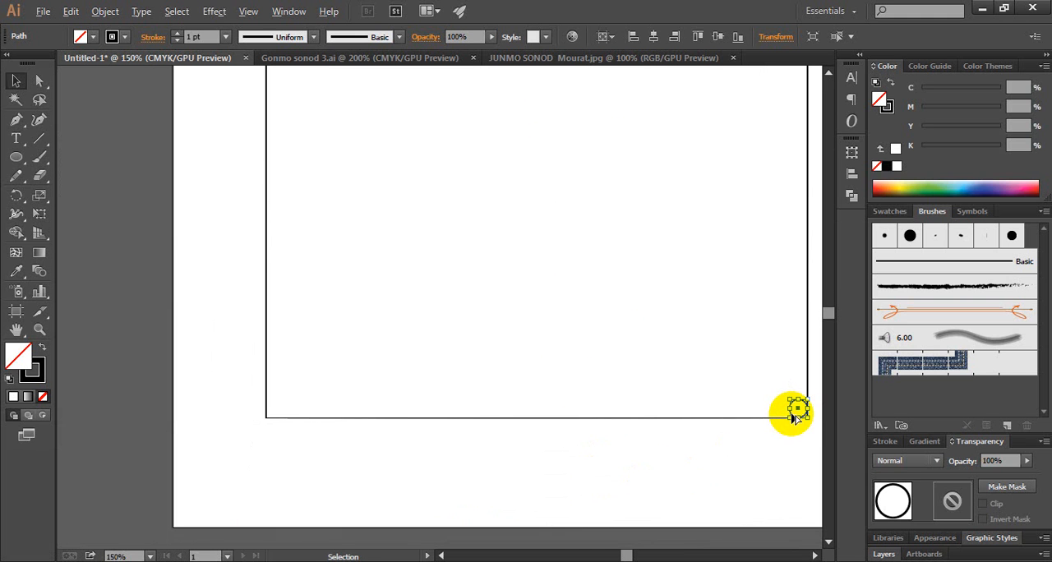
{"action": "left_click_drag", "start_coordinate": [795, 417], "coordinate": [271, 401]}
{"action": "left_click", "coordinate": [329, 395]}
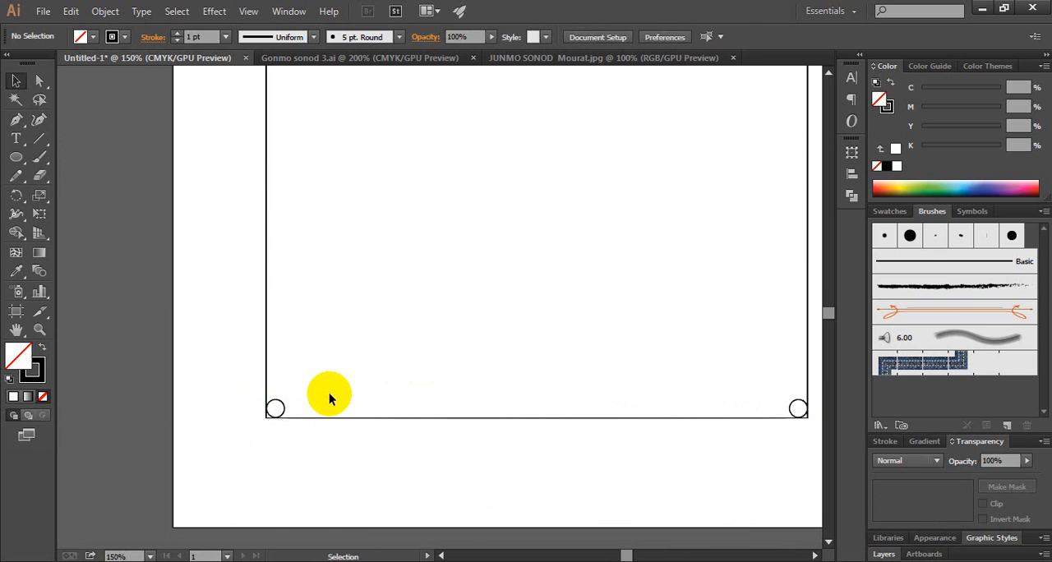
Delete the large rectangle, keeping only the four corner circles
{"action": "scroll", "coordinate": [329, 397], "scroll_direction": "up", "scroll_amount": 2}
{"action": "scroll", "coordinate": [329, 394], "scroll_direction": "up", "scroll_amount": 2}
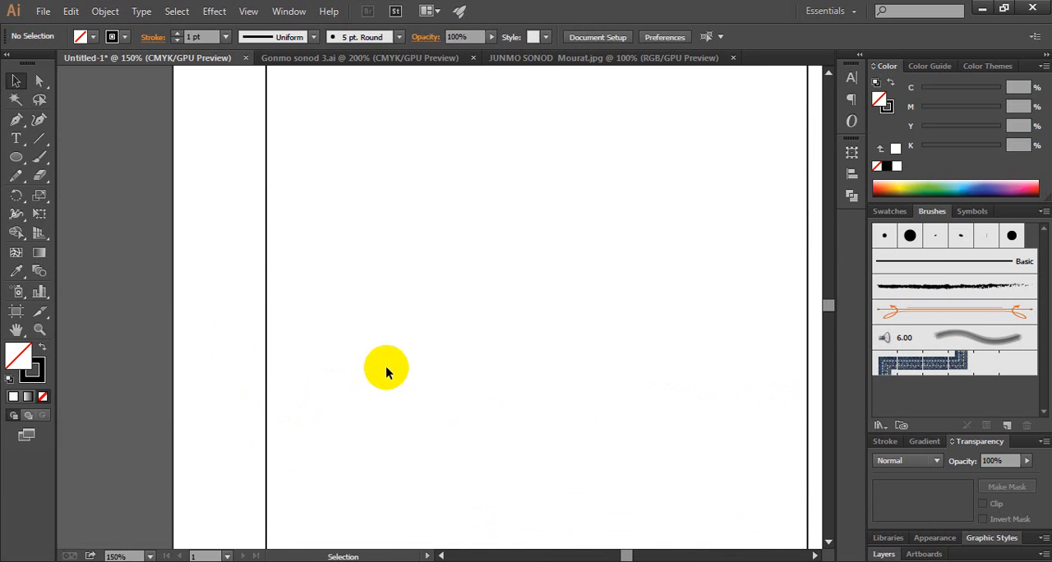
{"action": "scroll", "coordinate": [402, 369], "scroll_direction": "down", "scroll_amount": 1}
{"action": "scroll", "coordinate": [490, 343], "scroll_direction": "down", "scroll_amount": 1}
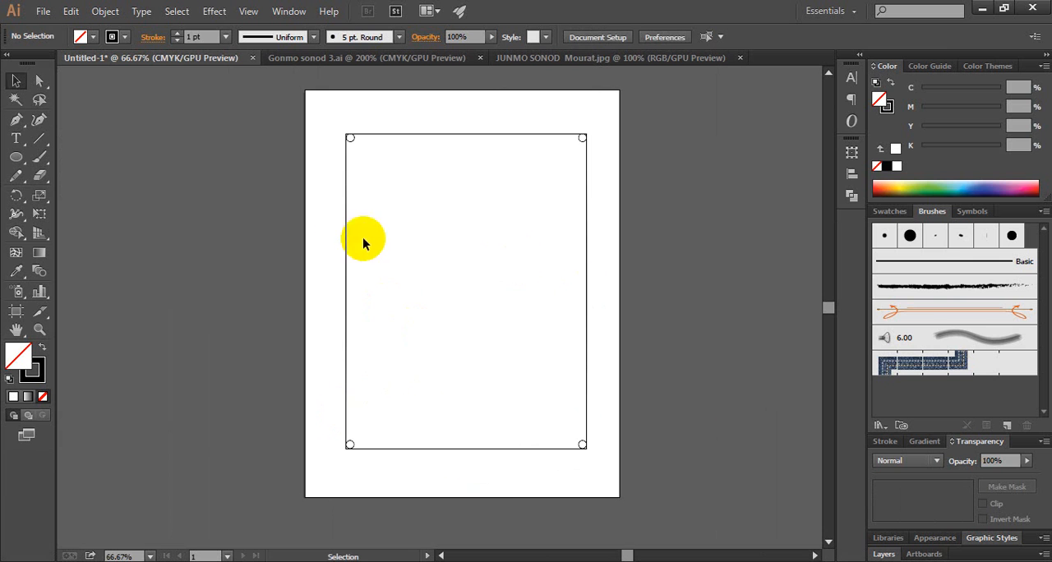
{"action": "left_click_drag", "start_coordinate": [319, 230], "coordinate": [384, 252]}
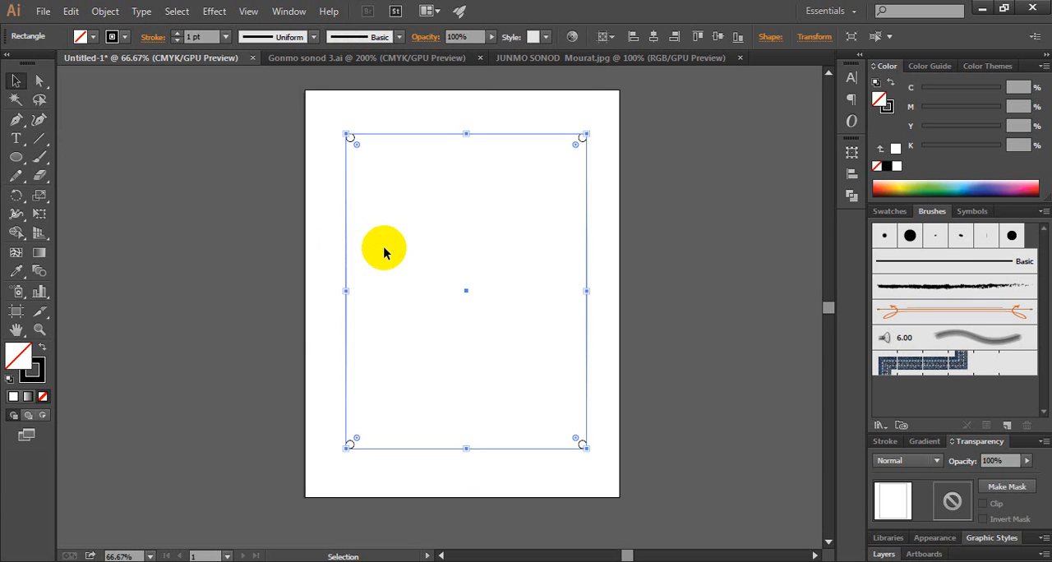
{"action": "key", "text": "Delete"}
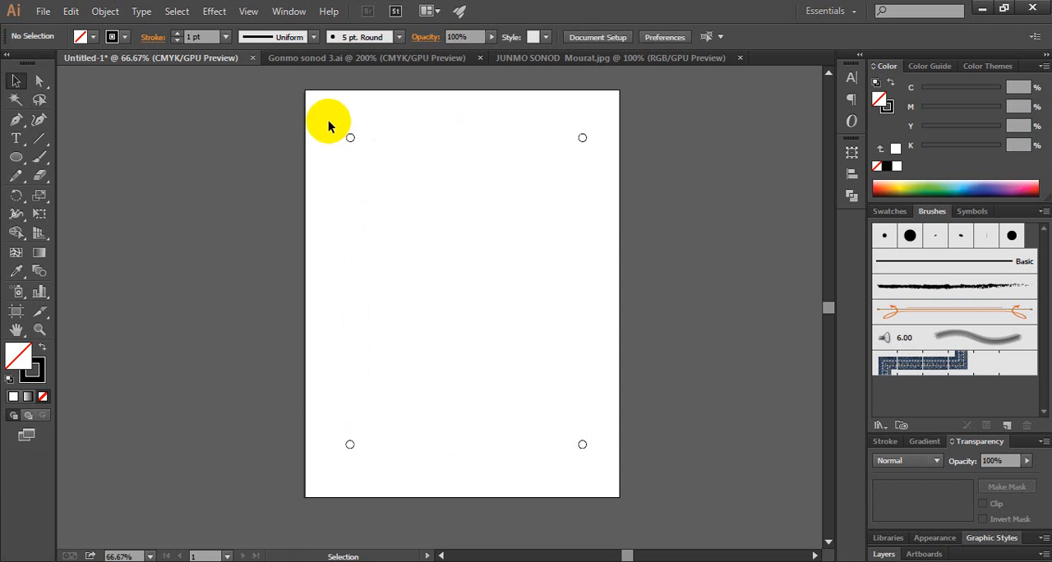
Select all four corner circles and blend the upper-left circle with the upper-right one using the Blend tool
{"action": "left_click_drag", "start_coordinate": [315, 113], "coordinate": [607, 475]}
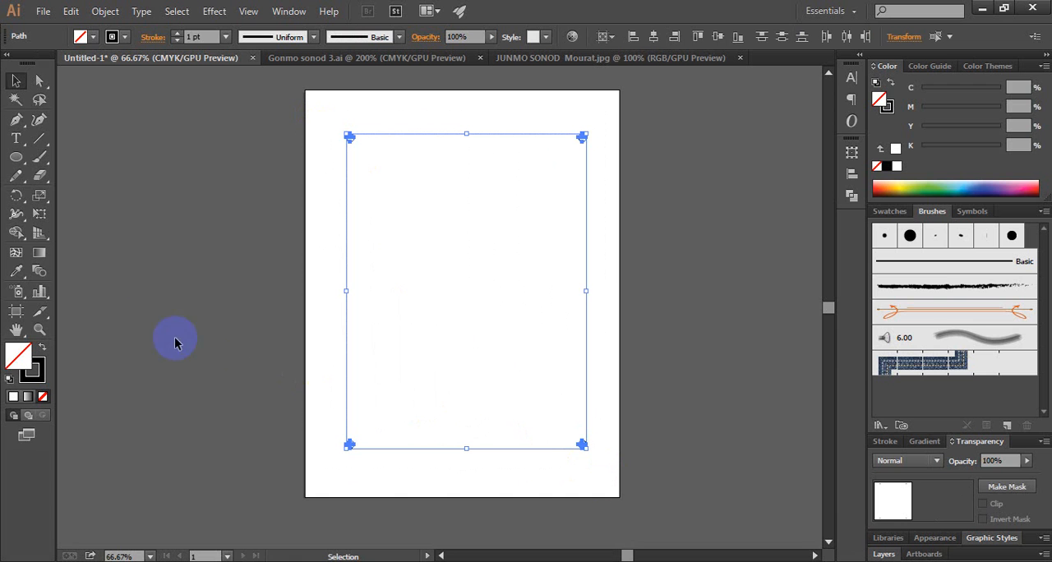
{"action": "left_click", "coordinate": [39, 272]}
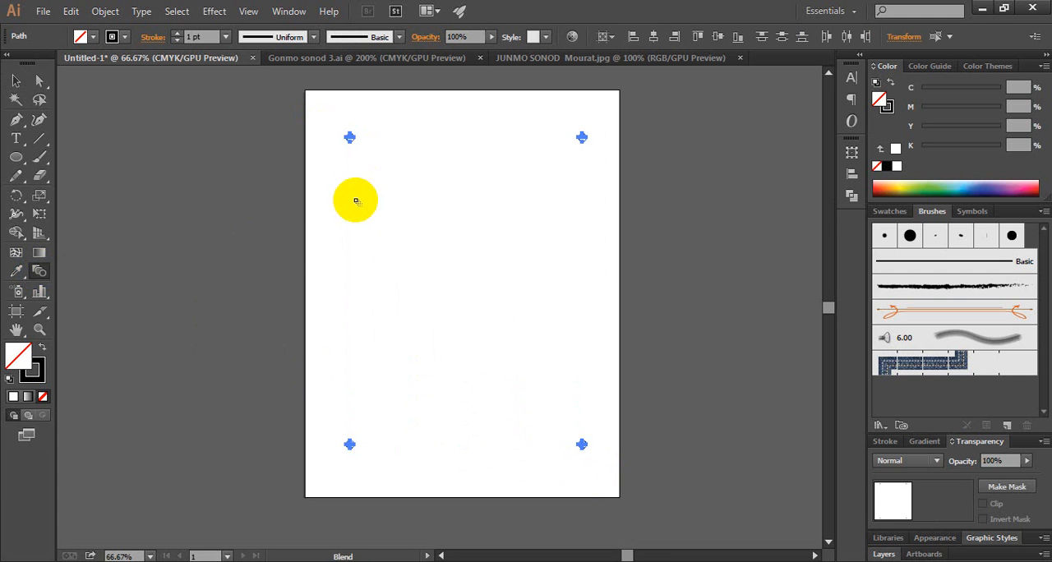
{"action": "left_click", "coordinate": [362, 160], "text": "ctrl"}
{"action": "left_click", "coordinate": [452, 302], "text": "ctrl"}
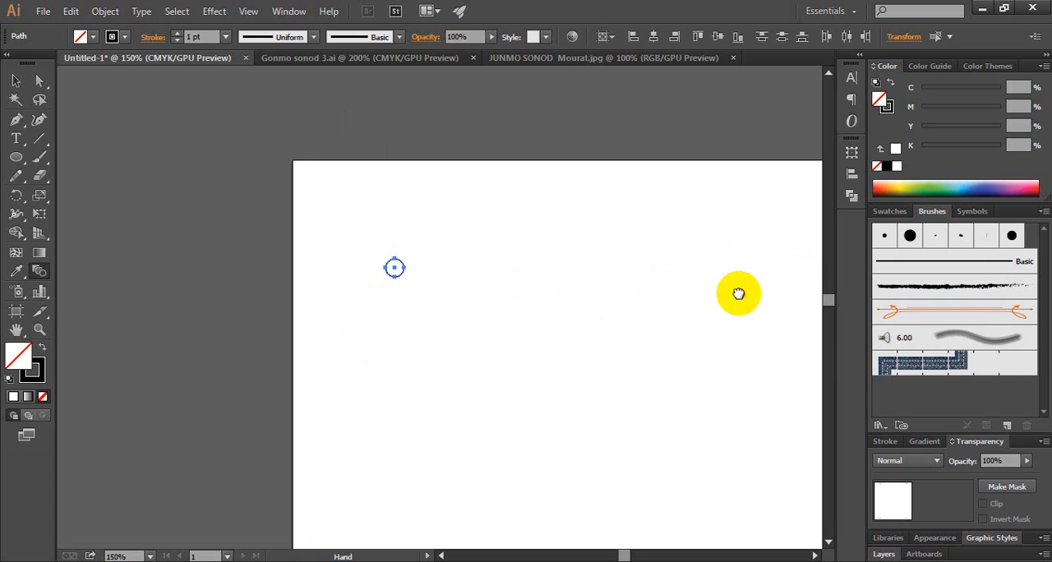
{"action": "left_click_drag", "start_coordinate": [717, 290], "coordinate": [342, 285]}
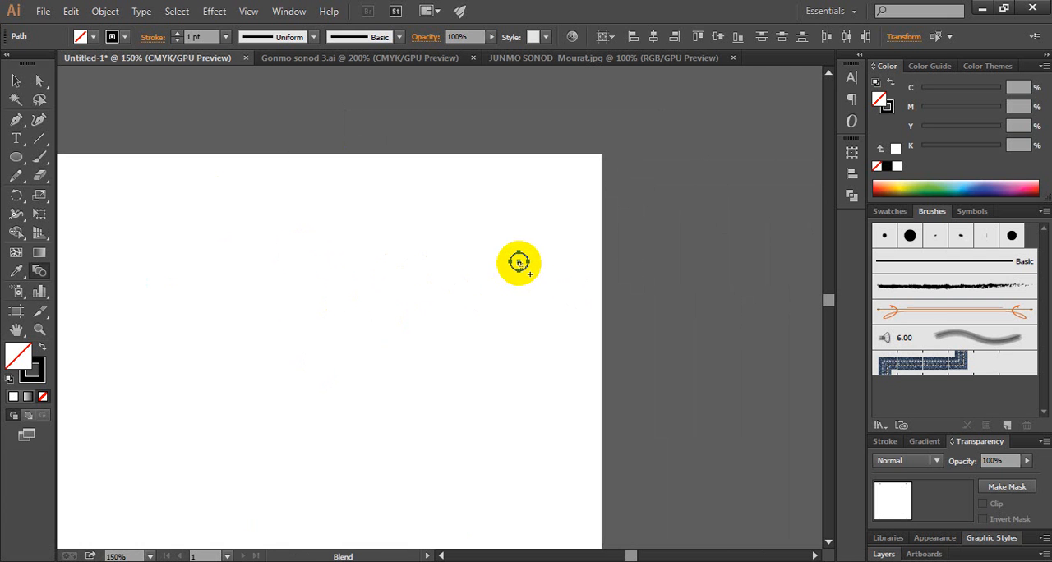
{"action": "left_click", "coordinate": [519, 262]}
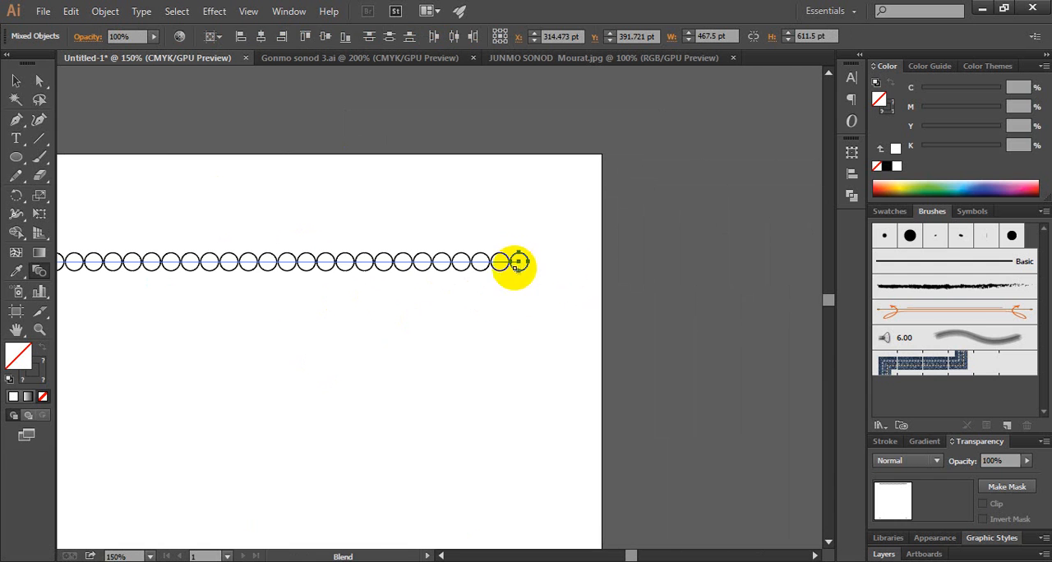
Continue the blend from the upper-right circle down to the lower-right circle and across to the lower-left circle
{"action": "left_click_drag", "start_coordinate": [500, 458], "coordinate": [504, 171]}
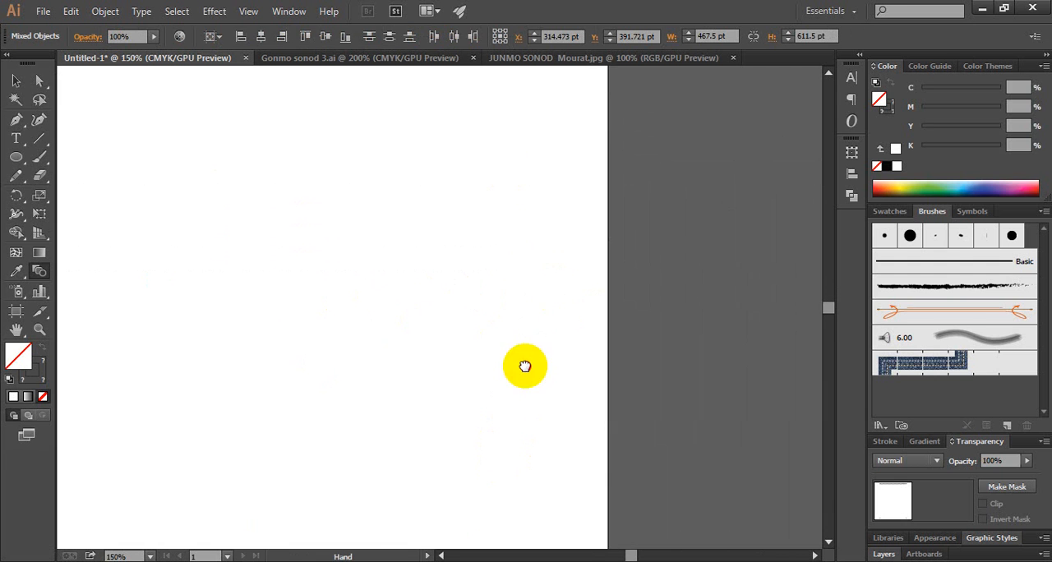
{"action": "left_click_drag", "start_coordinate": [524, 366], "coordinate": [515, 268]}
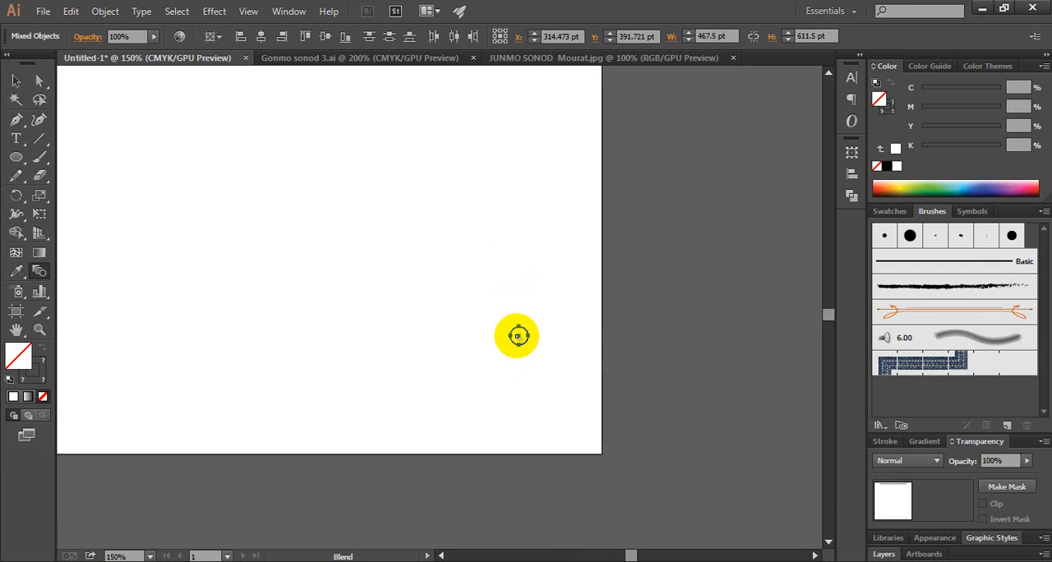
{"action": "left_click", "coordinate": [518, 336]}
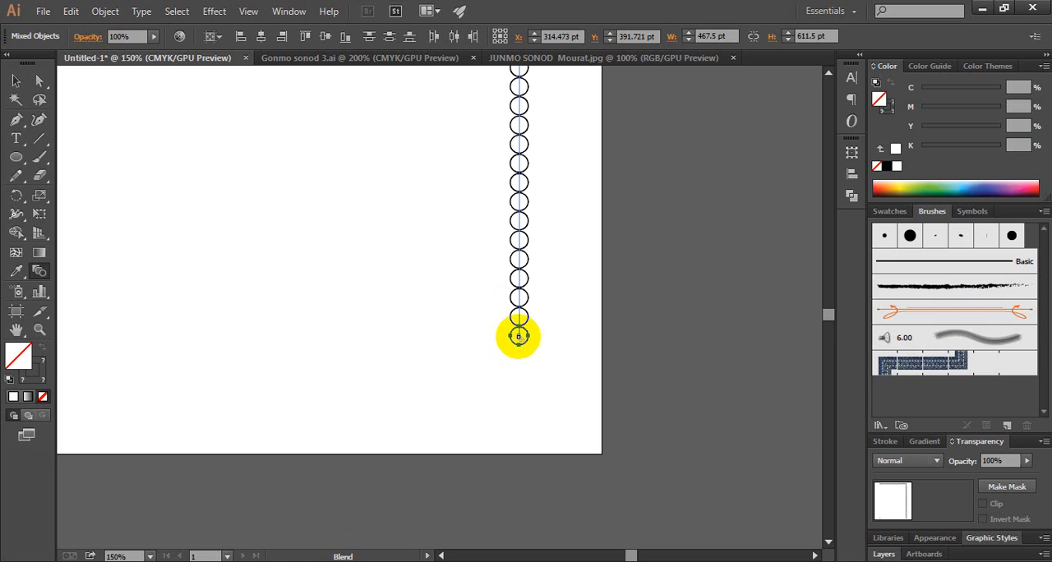
{"action": "left_click_drag", "start_coordinate": [347, 336], "coordinate": [385, 337]}
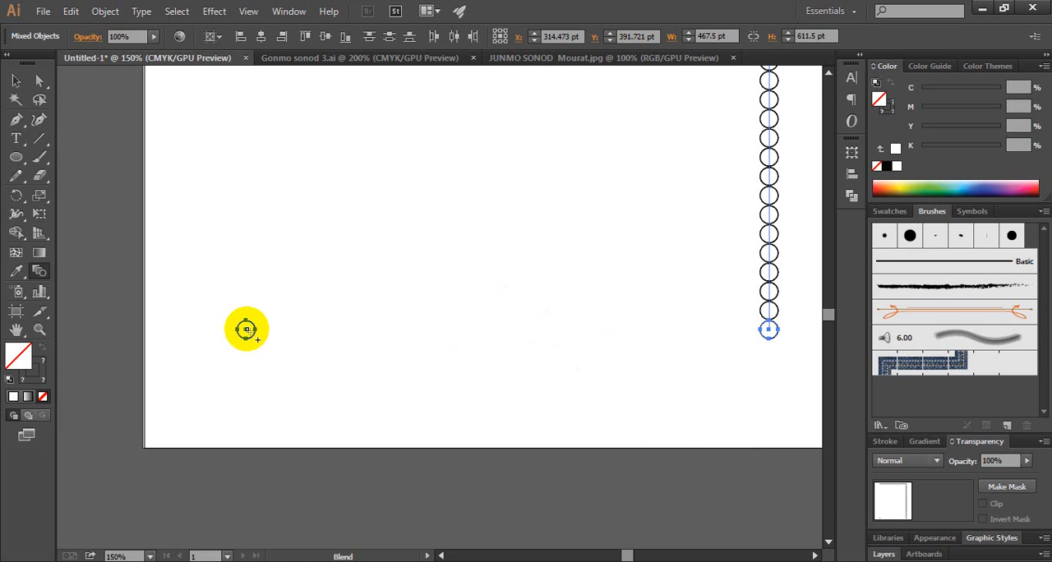
{"action": "left_click", "coordinate": [245, 329]}
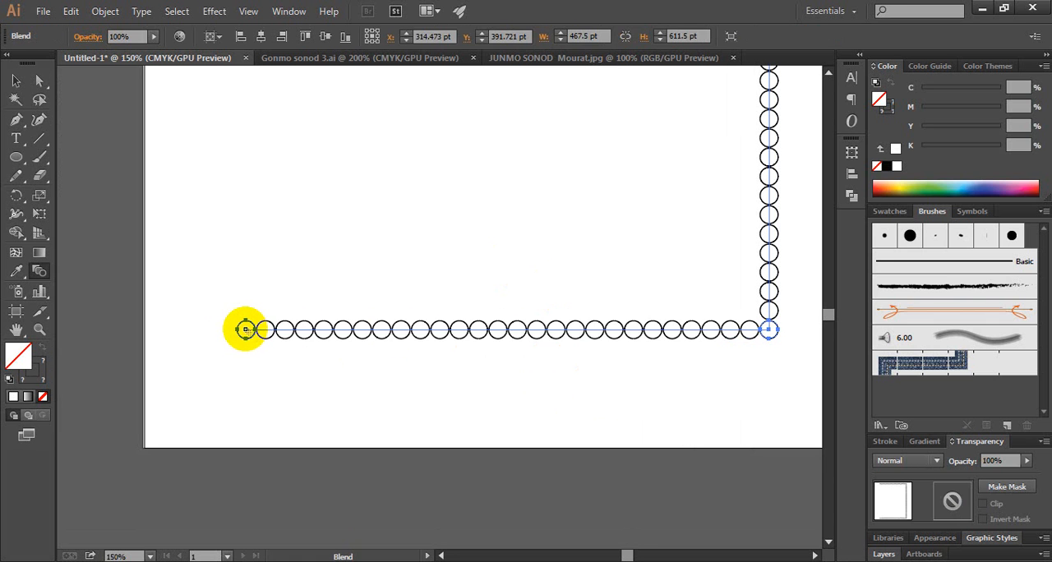
Close the circle frame by blending the lower-left circle back to the upper-left circle
{"action": "left_click_drag", "start_coordinate": [289, 197], "coordinate": [356, 411]}
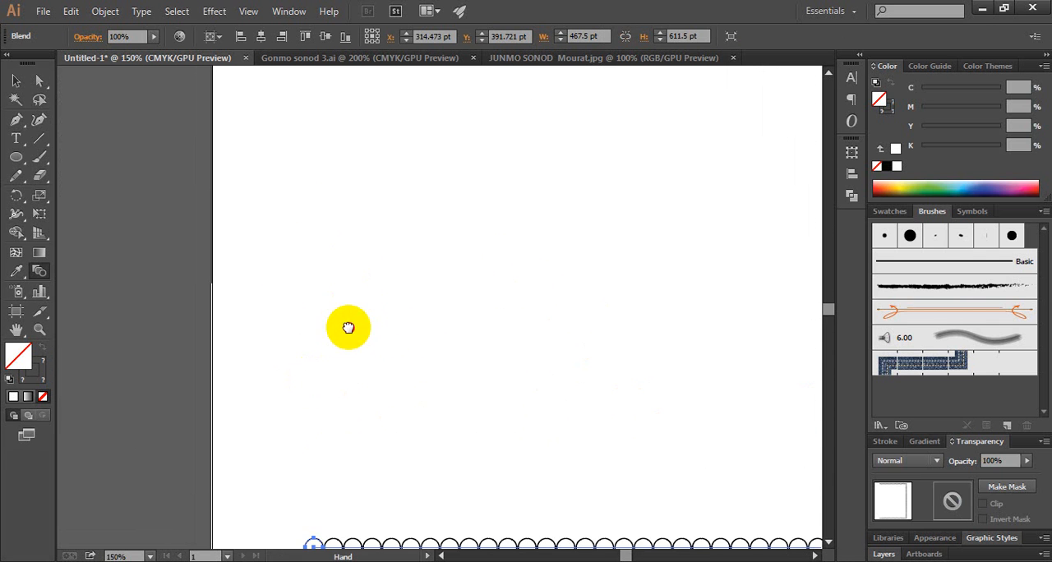
{"action": "left_click_drag", "start_coordinate": [366, 90], "coordinate": [361, 419]}
{"action": "left_click_drag", "start_coordinate": [362, 243], "coordinate": [363, 357]}
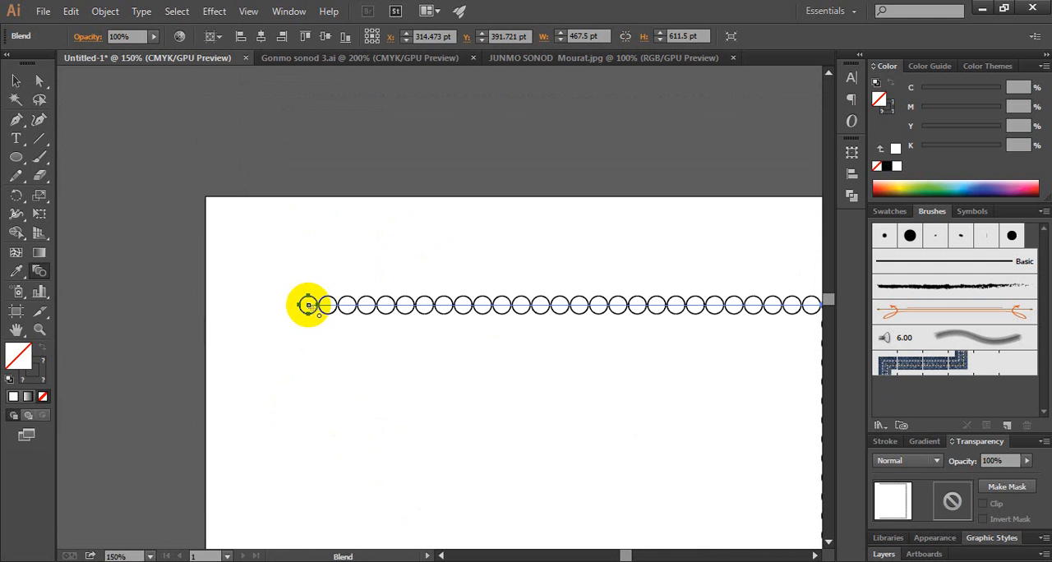
{"action": "left_click", "coordinate": [308, 305]}
{"action": "key", "text": "v"}
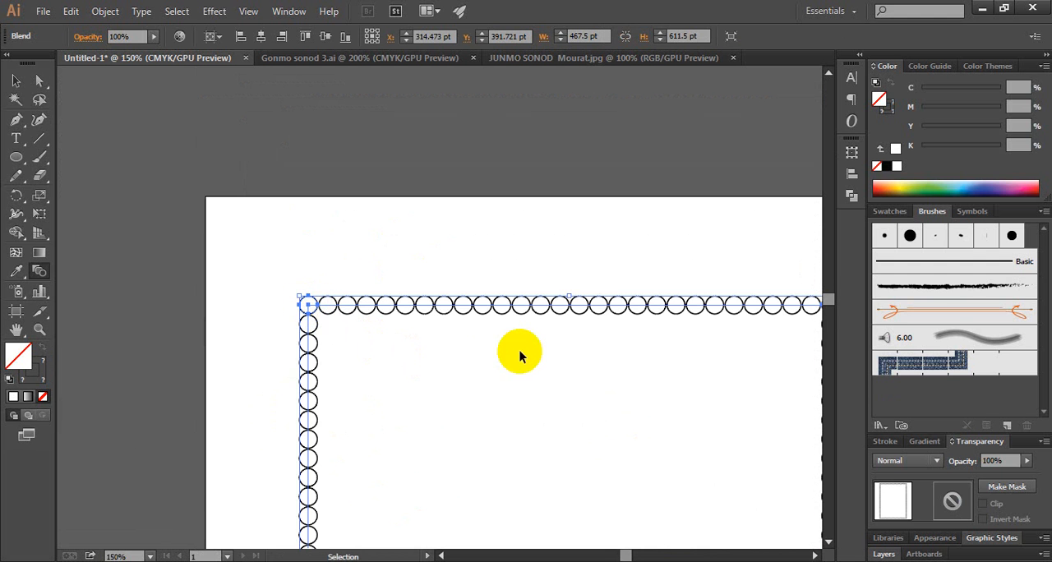
Set the blend's spacing to Specified Steps with a value of 150 in the Blend Options
{"action": "left_click", "coordinate": [512, 345], "text": "ctrl+alt"}
{"action": "left_click", "coordinate": [521, 366], "text": "ctrl+alt"}
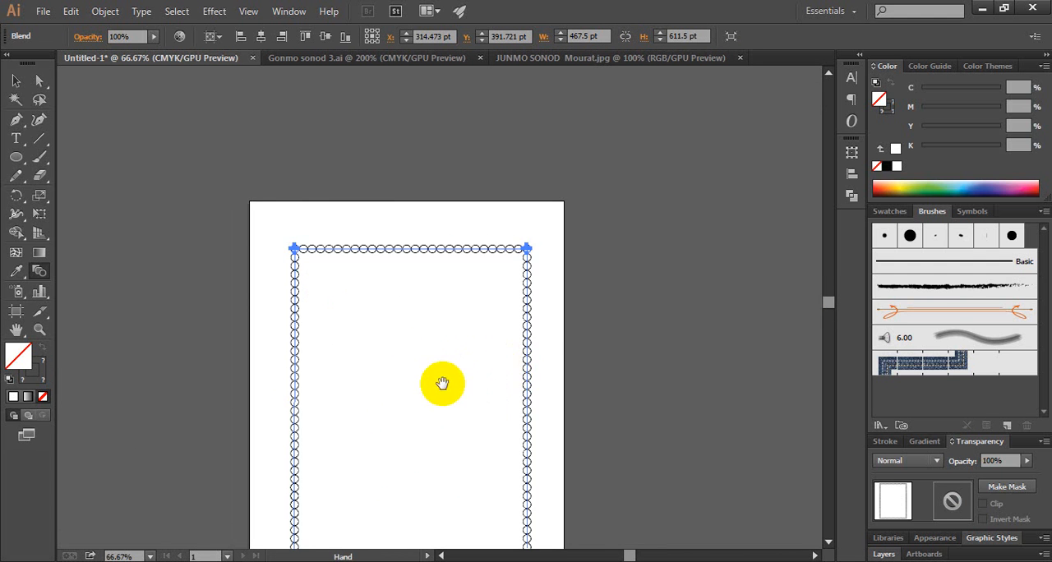
{"action": "left_click_drag", "start_coordinate": [442, 383], "coordinate": [463, 280]}
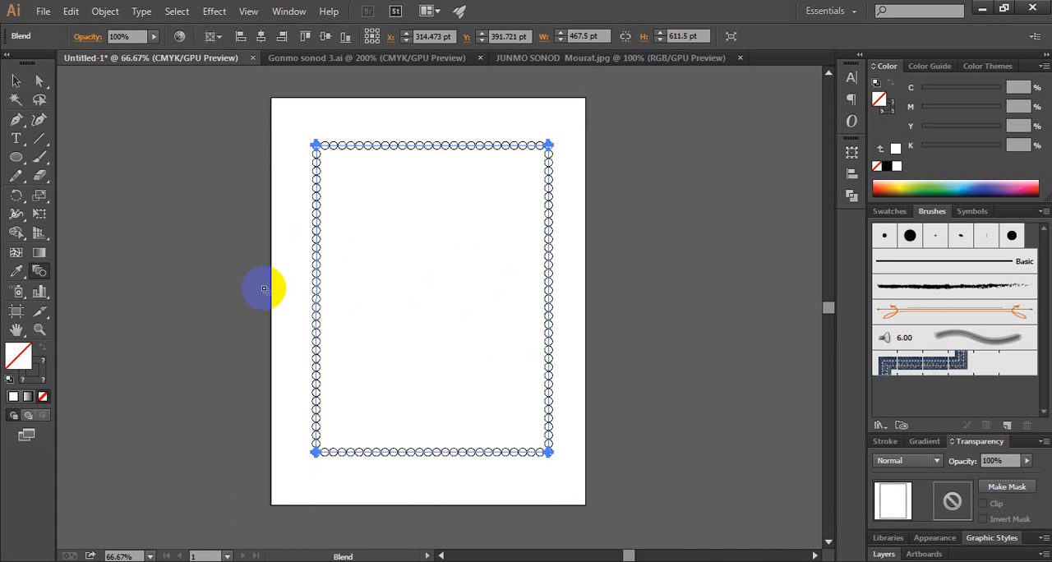
{"action": "double_click", "coordinate": [40, 277]}
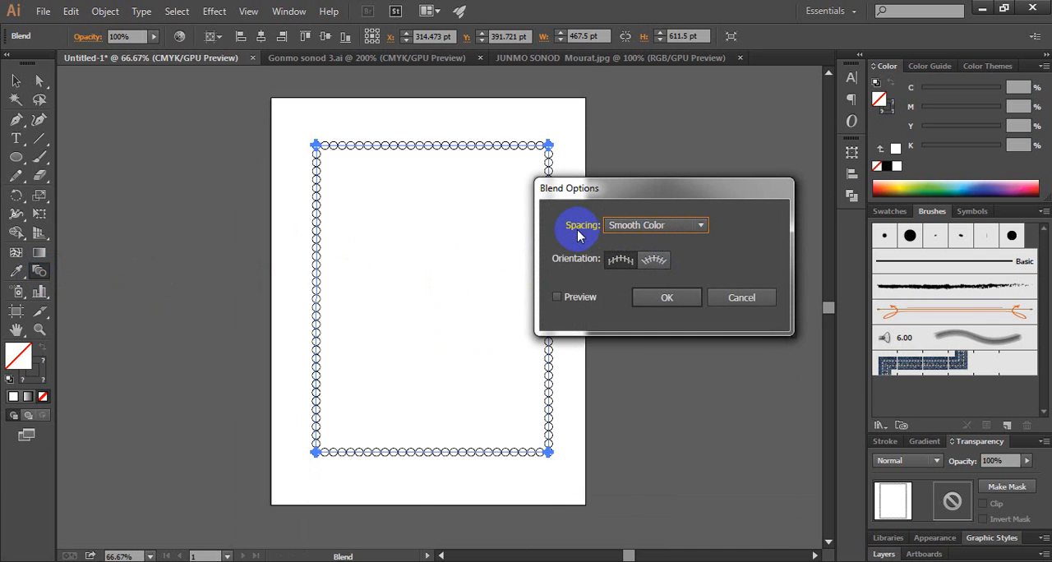
{"action": "left_click", "coordinate": [657, 226]}
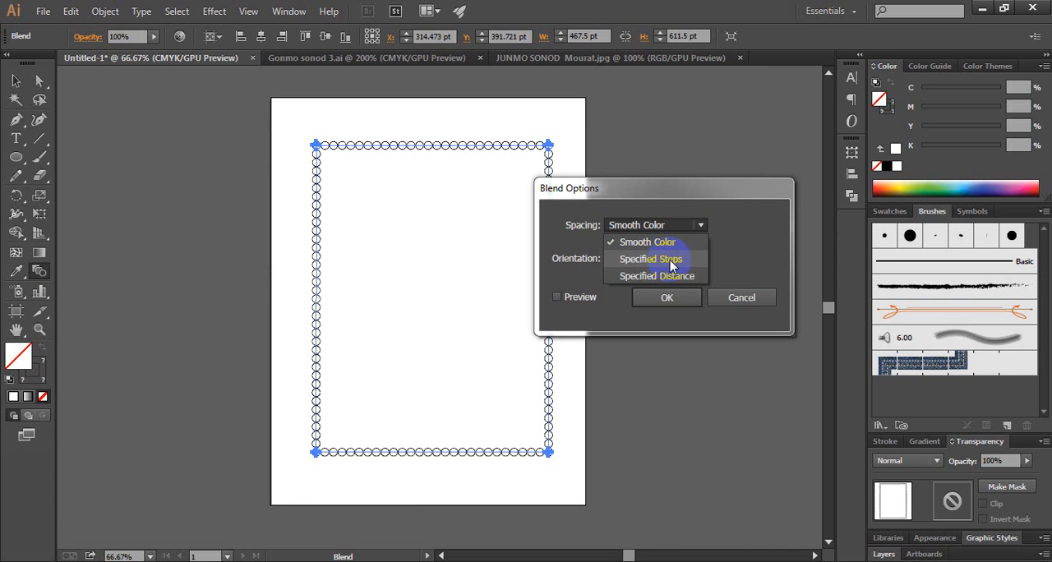
{"action": "left_click", "coordinate": [674, 261]}
{"action": "left_click", "coordinate": [739, 224]}
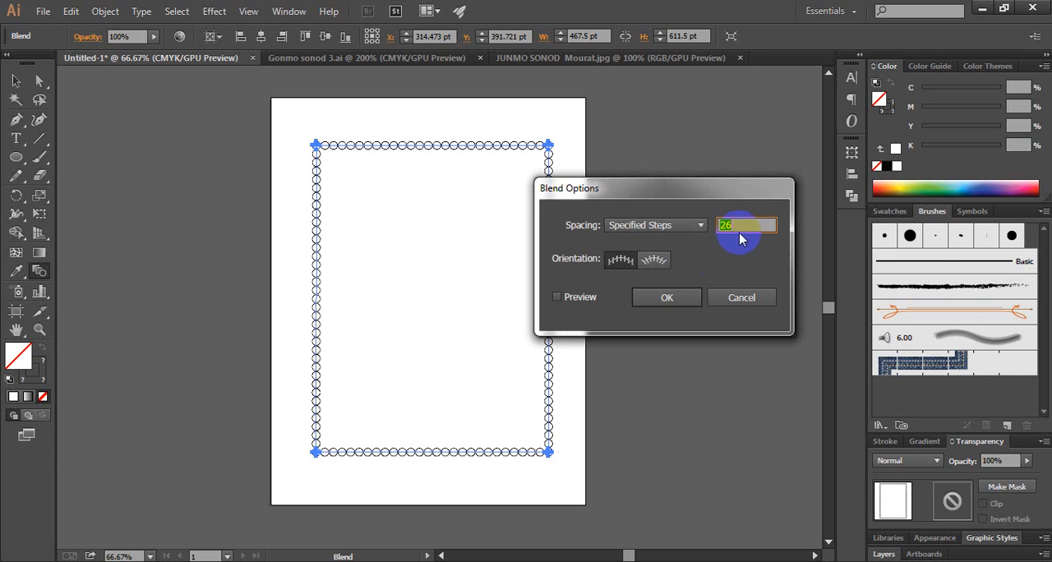
{"action": "left_click", "coordinate": [744, 225]}
{"action": "left_click_drag", "start_coordinate": [749, 227], "coordinate": [720, 227]}
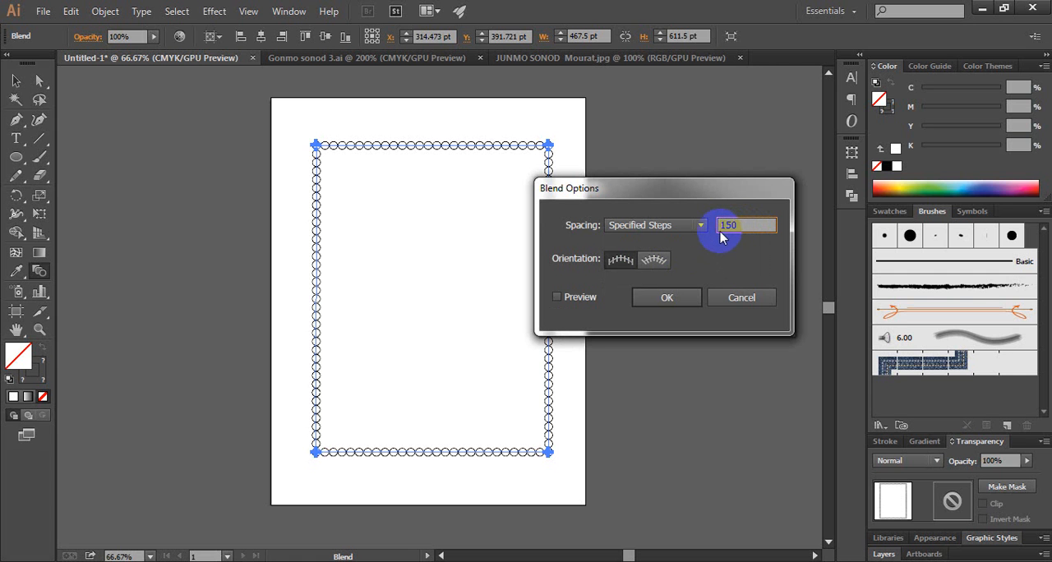
{"action": "left_click", "coordinate": [669, 299]}
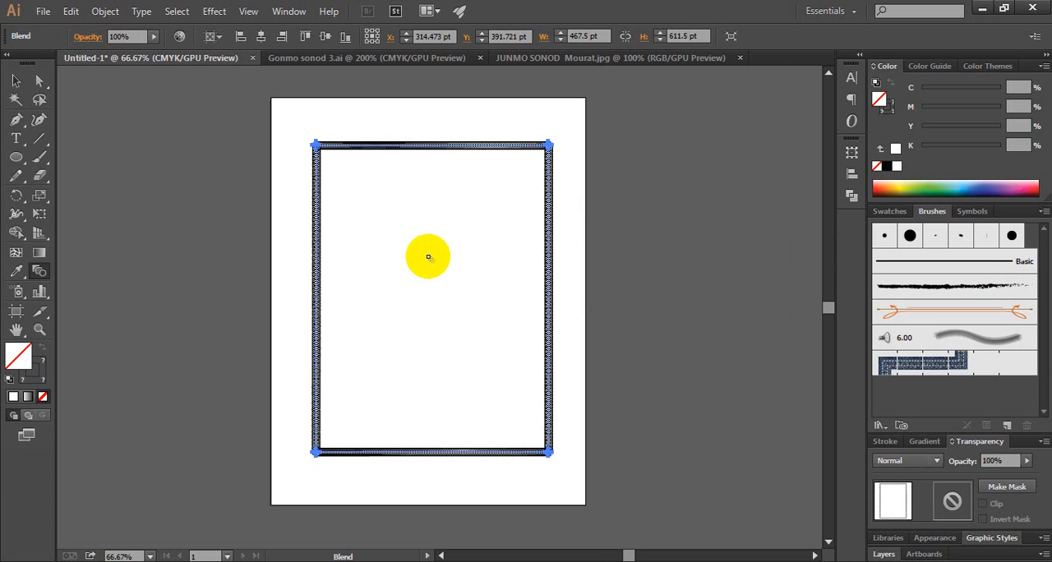
Deselect the blended frame and examine the border pattern up close along its top edge and upper corners
{"action": "left_click", "coordinate": [16, 79]}
{"action": "left_click", "coordinate": [386, 140]}
{"action": "left_click", "coordinate": [385, 119]}
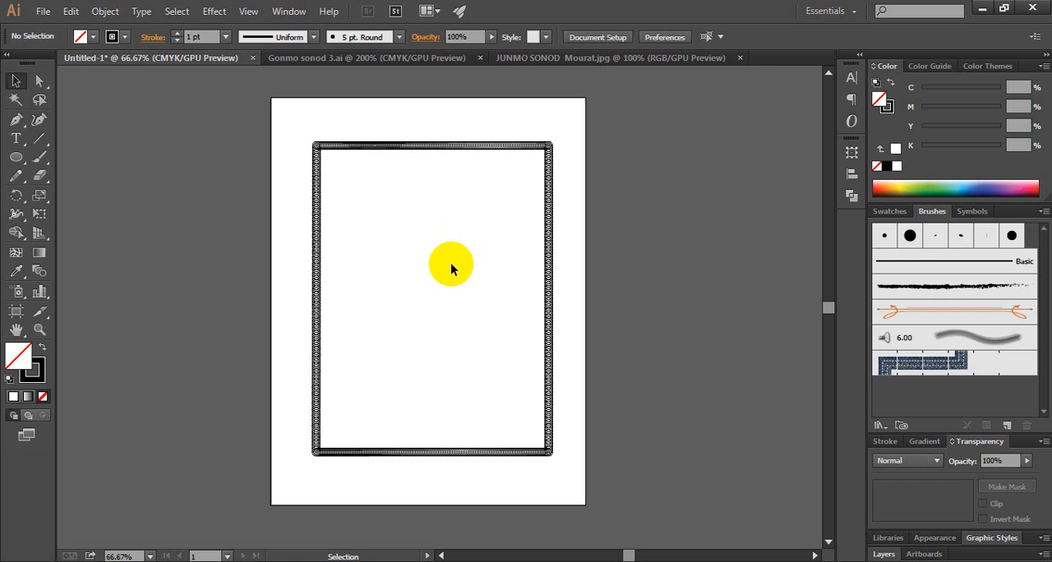
{"action": "key", "text": "z"}
{"action": "left_click", "coordinate": [396, 211]}
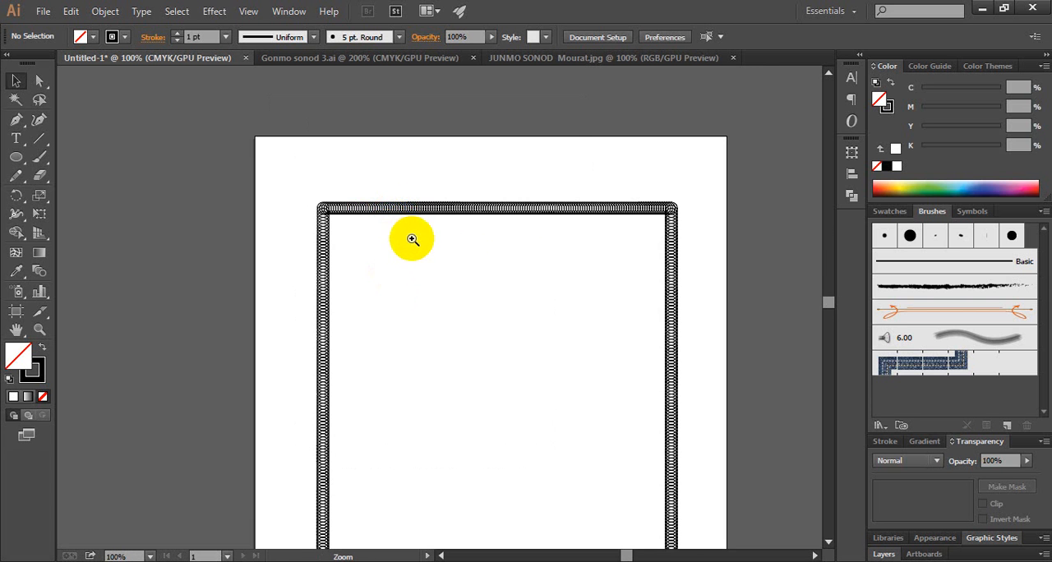
{"action": "left_click", "coordinate": [411, 238]}
{"action": "left_click", "coordinate": [427, 284]}
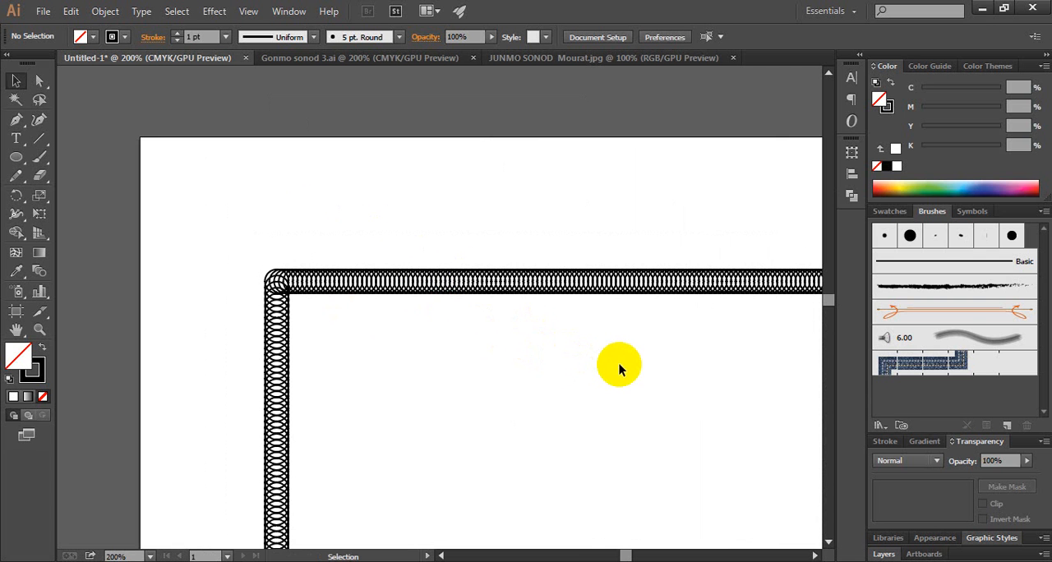
{"action": "key", "text": "space"}
{"action": "left_click_drag", "start_coordinate": [616, 367], "coordinate": [439, 236]}
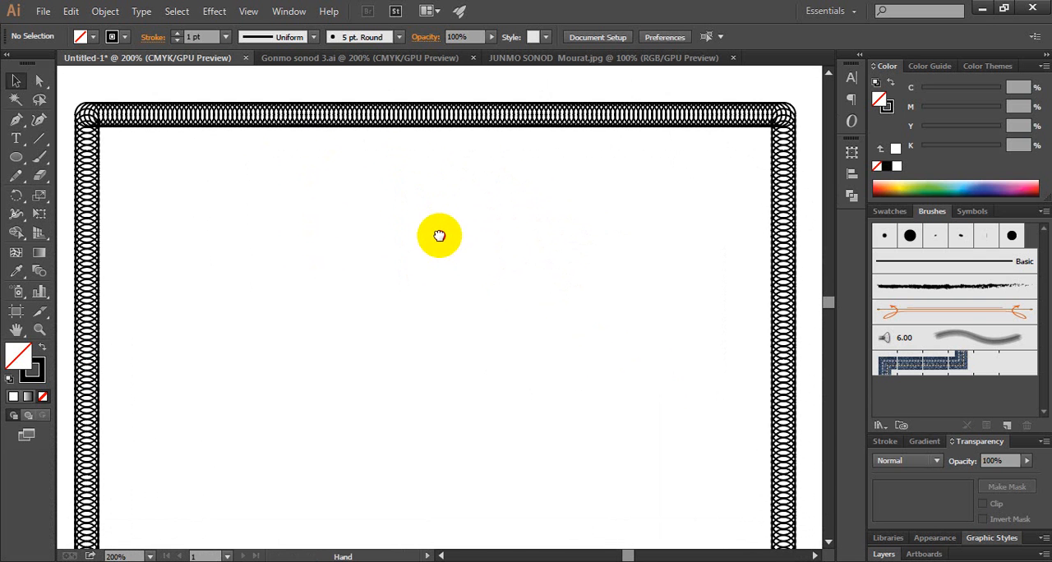
{"action": "key", "text": "ctrl+space"}
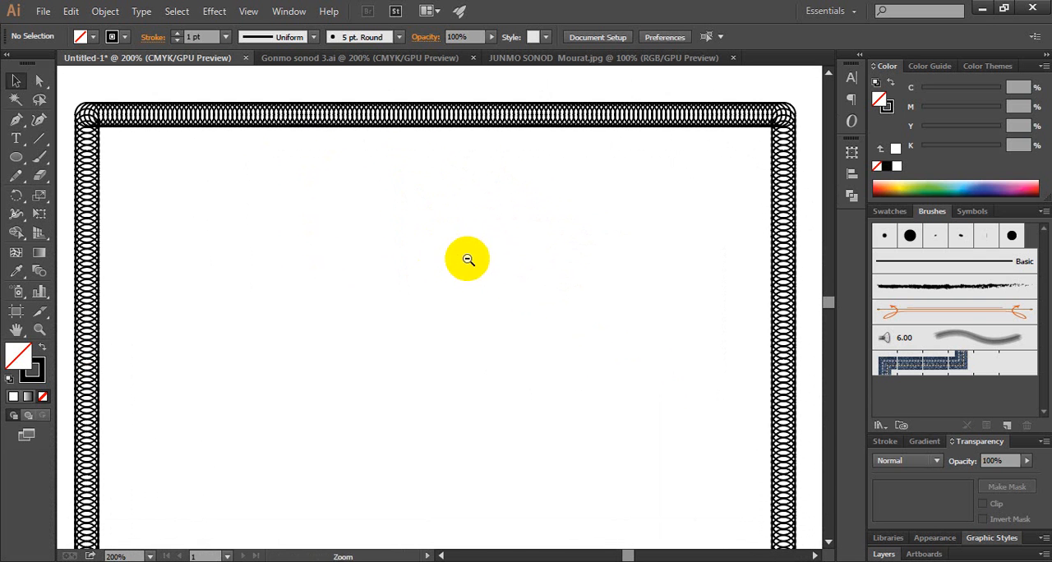
Draw an unfilled circle about one third of the frame's width in the middle of the page, inside the border
{"action": "left_click", "coordinate": [467, 257], "text": "ctrl+alt"}
{"action": "key", "text": "space"}
{"action": "left_click_drag", "start_coordinate": [465, 404], "coordinate": [469, 193]}
{"action": "key", "text": "ctrl+space"}
{"action": "left_click", "coordinate": [413, 248], "text": "ctrl+alt"}
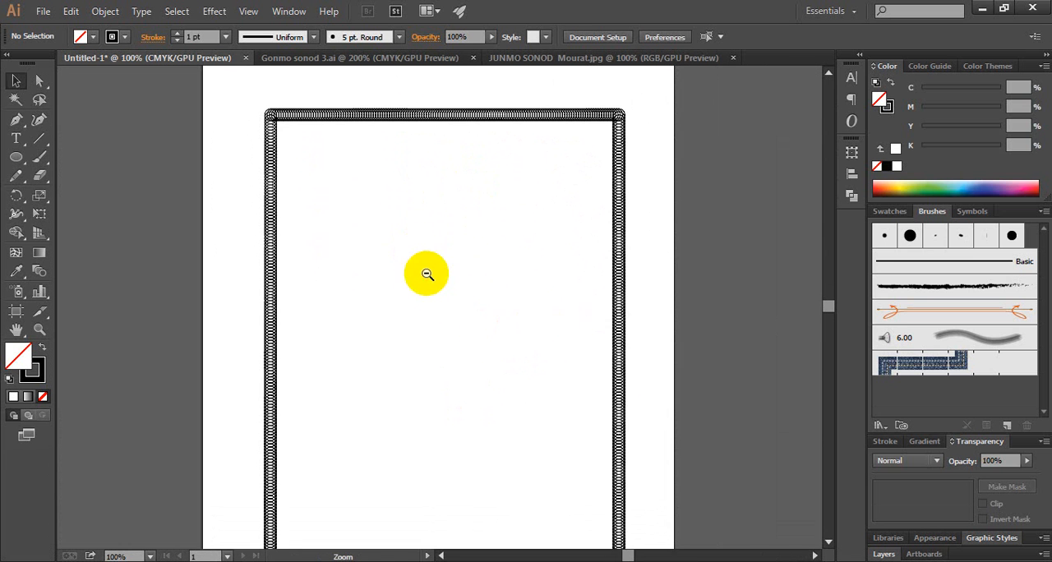
{"action": "key", "text": "space"}
{"action": "left_click_drag", "start_coordinate": [462, 349], "coordinate": [449, 315]}
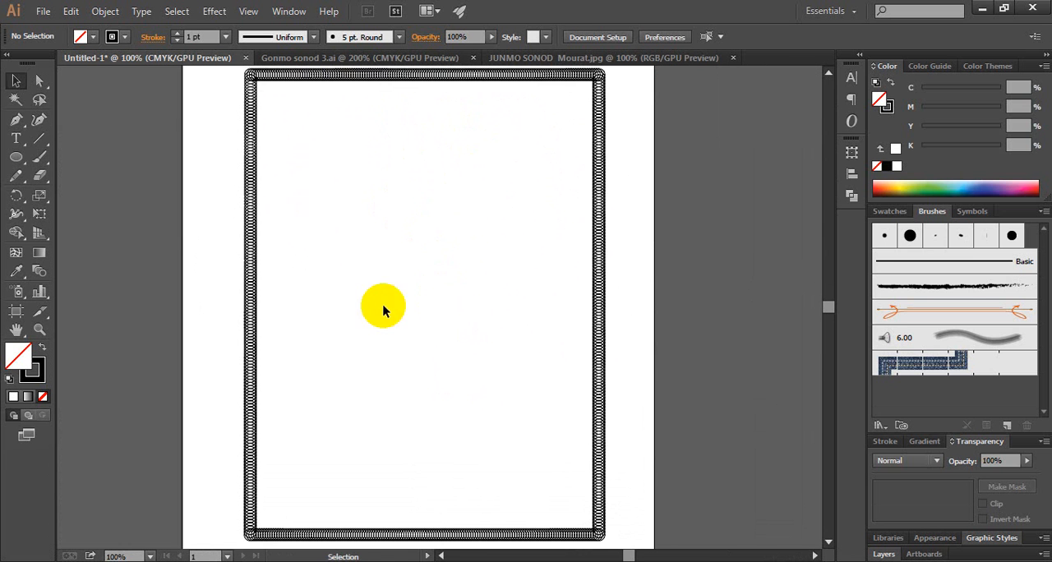
{"action": "left_click", "coordinate": [15, 160]}
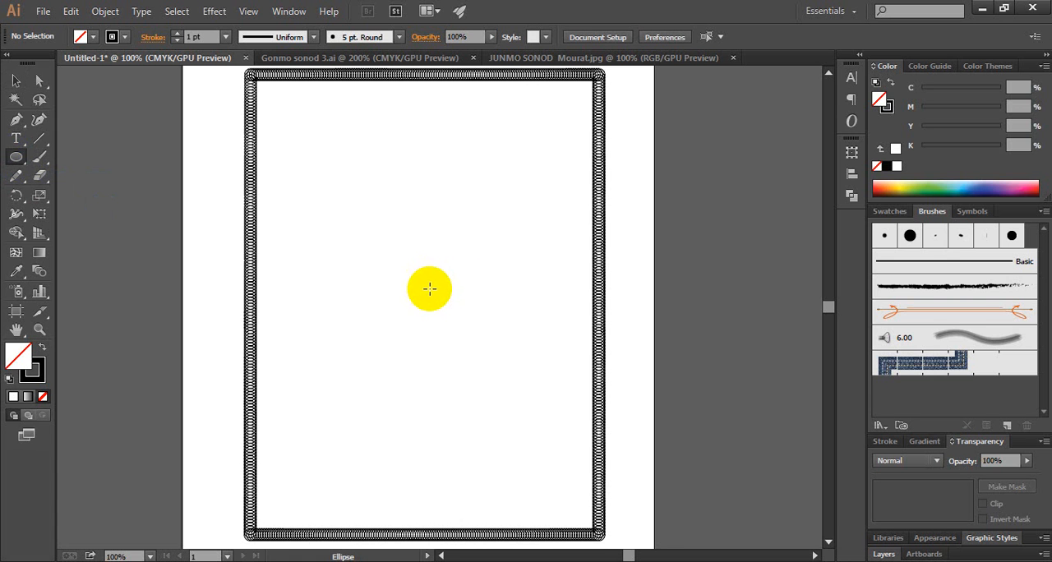
{"action": "left_click_drag", "start_coordinate": [427, 290], "coordinate": [482, 355]}
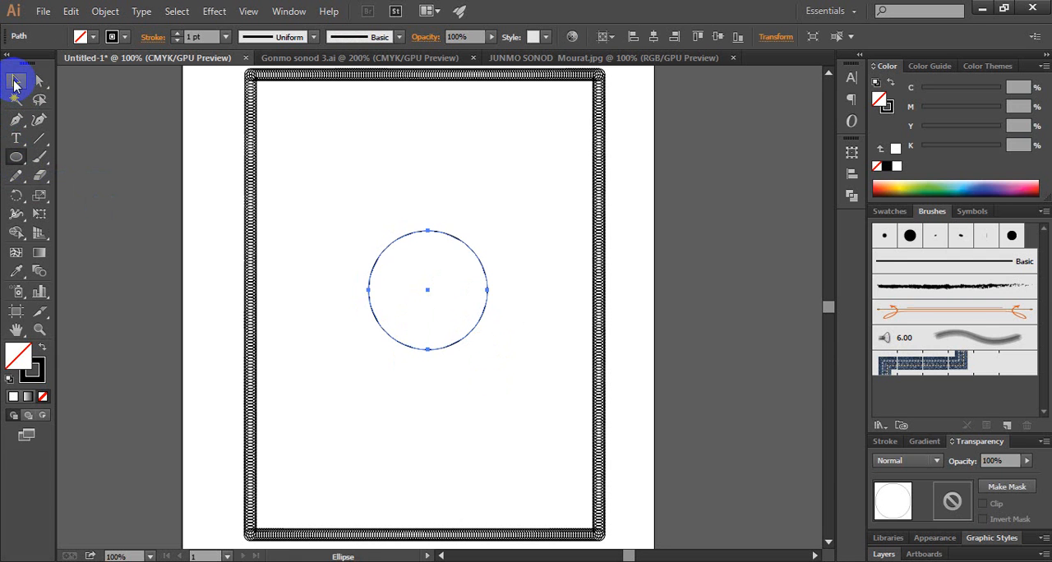
Set the central circle's stroke weight to 0.5 pt
{"action": "left_click", "coordinate": [16, 80]}
{"action": "left_click", "coordinate": [403, 208]}
{"action": "left_click", "coordinate": [464, 244]}
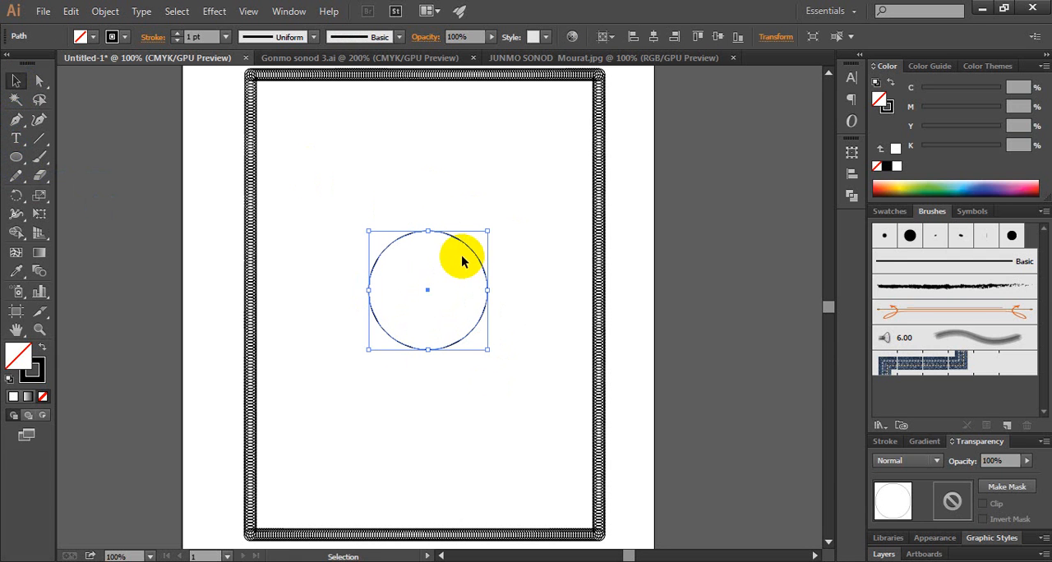
{"action": "left_click", "coordinate": [221, 39]}
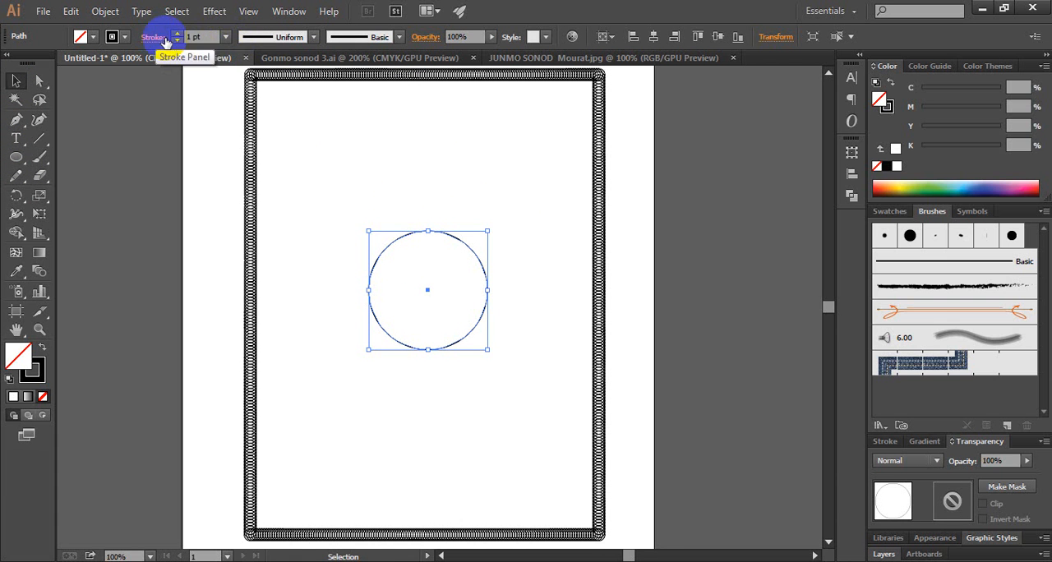
{"action": "left_click", "coordinate": [226, 39]}
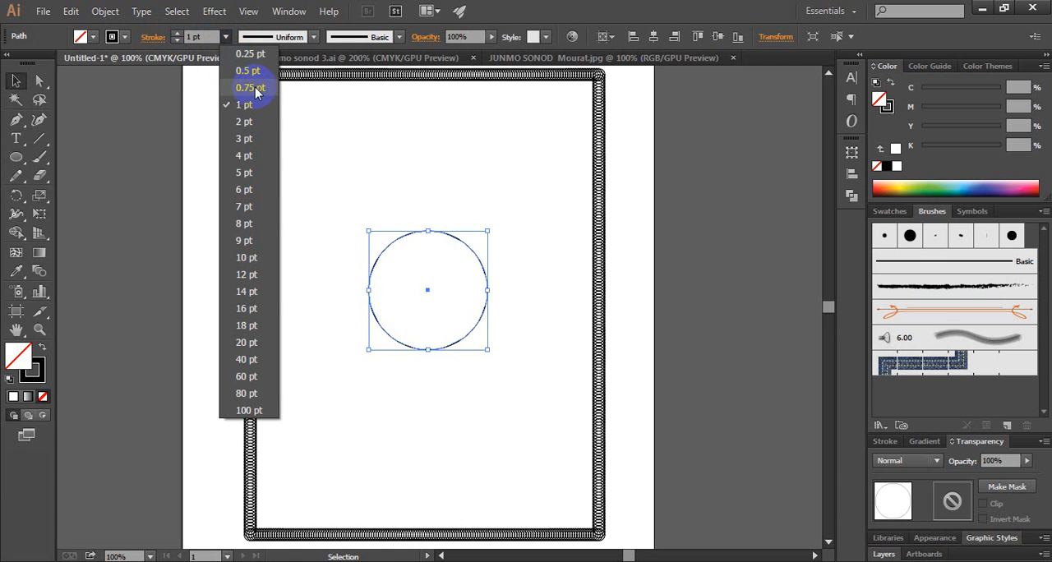
{"action": "left_click", "coordinate": [250, 72]}
{"action": "left_click", "coordinate": [359, 178]}
{"action": "left_click", "coordinate": [428, 287]}
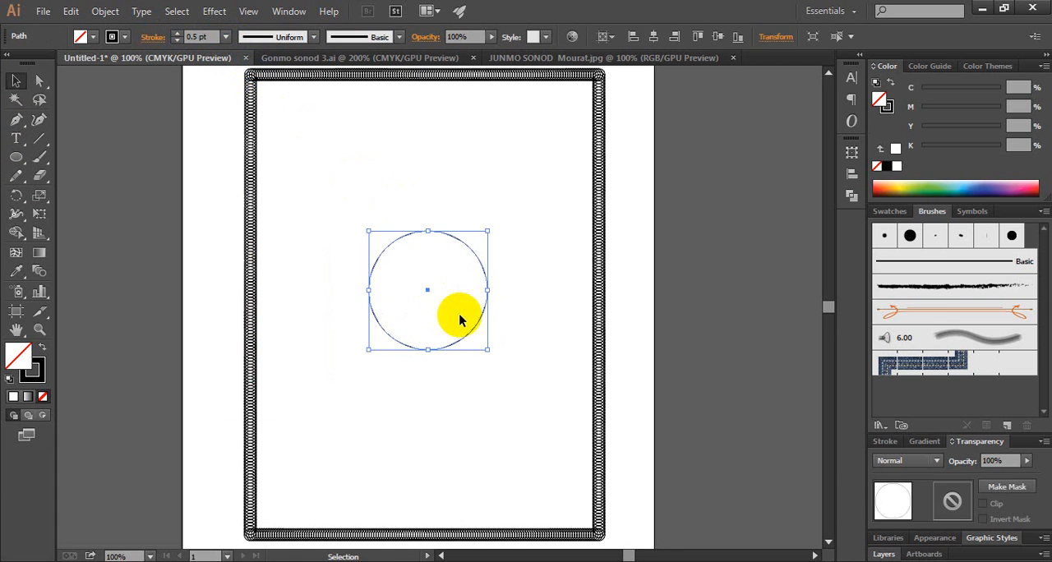
Try a 0.25 pt stroke on the central circle and restore the 0.5 pt weight
{"action": "left_click", "coordinate": [228, 38]}
{"action": "left_click", "coordinate": [232, 54]}
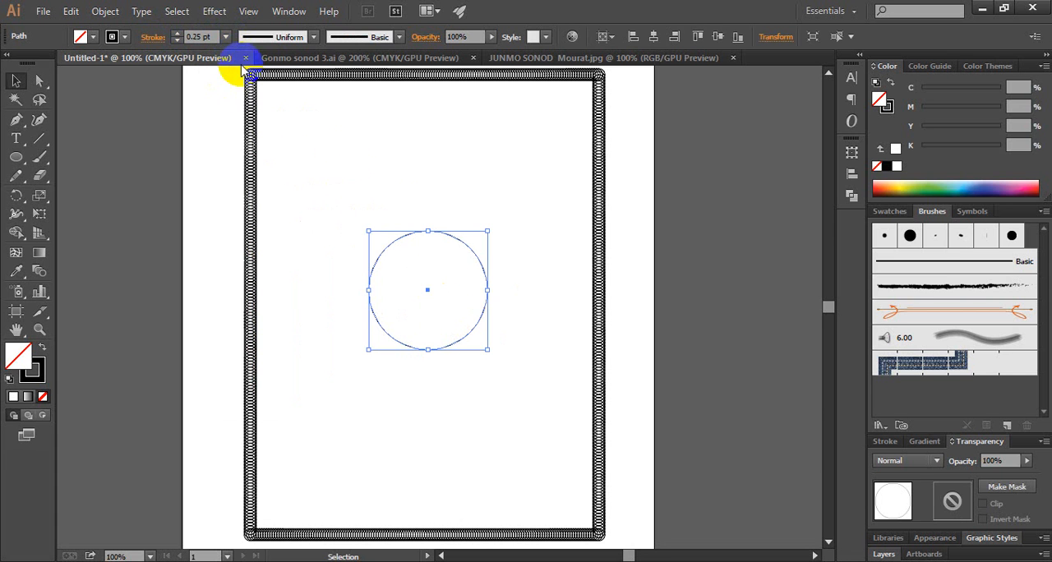
{"action": "left_click", "coordinate": [386, 184]}
{"action": "left_click_drag", "start_coordinate": [357, 196], "coordinate": [490, 359]}
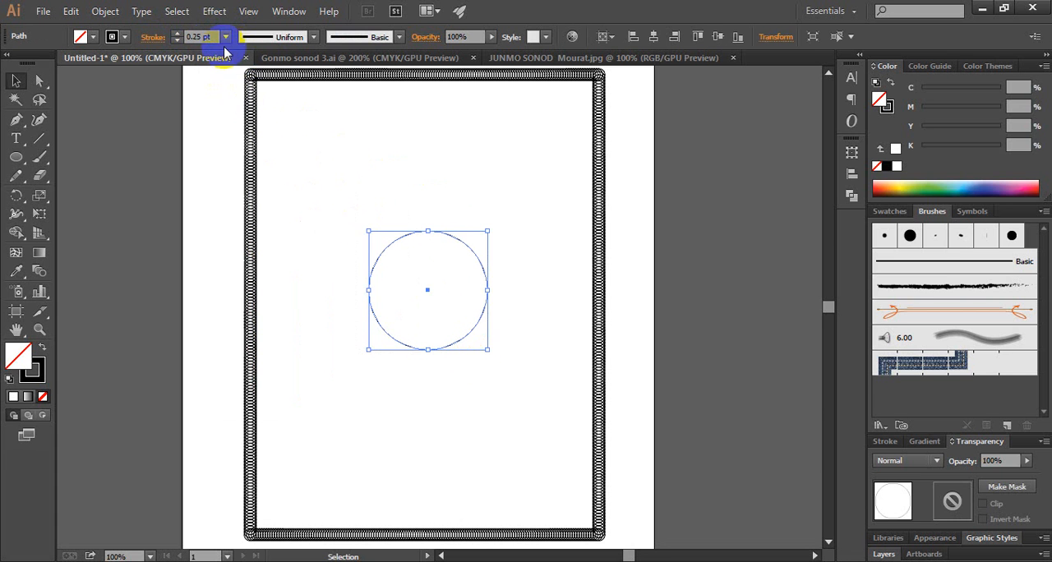
{"action": "left_click", "coordinate": [226, 37]}
{"action": "left_click", "coordinate": [247, 71]}
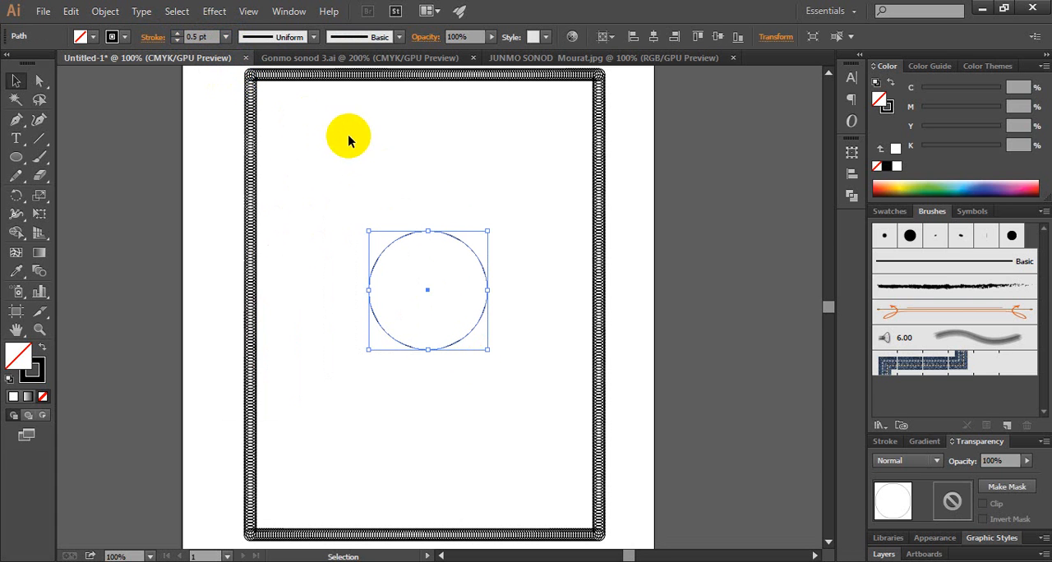
{"action": "left_click", "coordinate": [359, 194]}
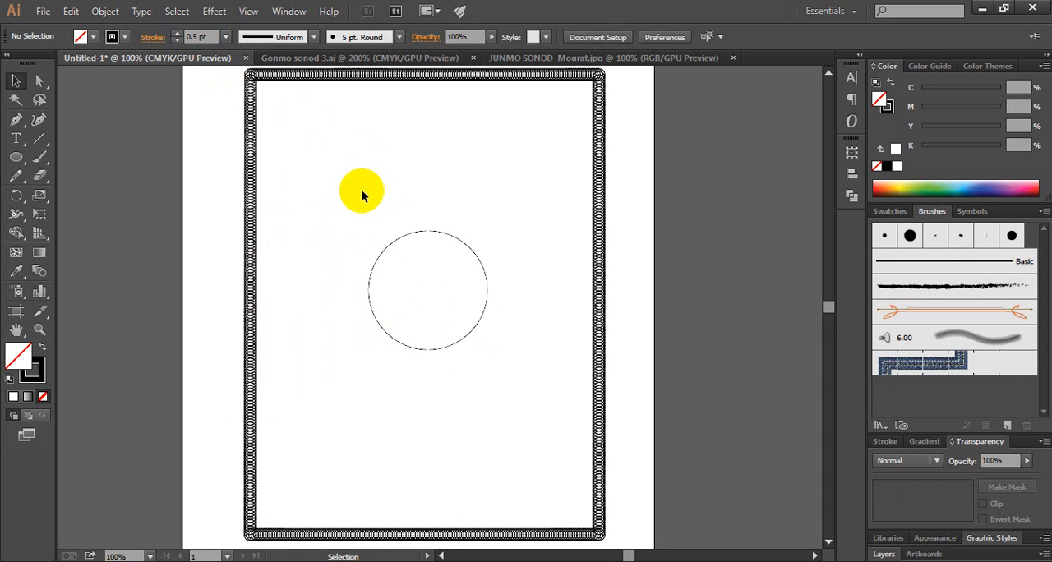
Make a copy of the circle rotated 15° about its topmost anchor point
{"action": "left_click_drag", "start_coordinate": [365, 203], "coordinate": [444, 307]}
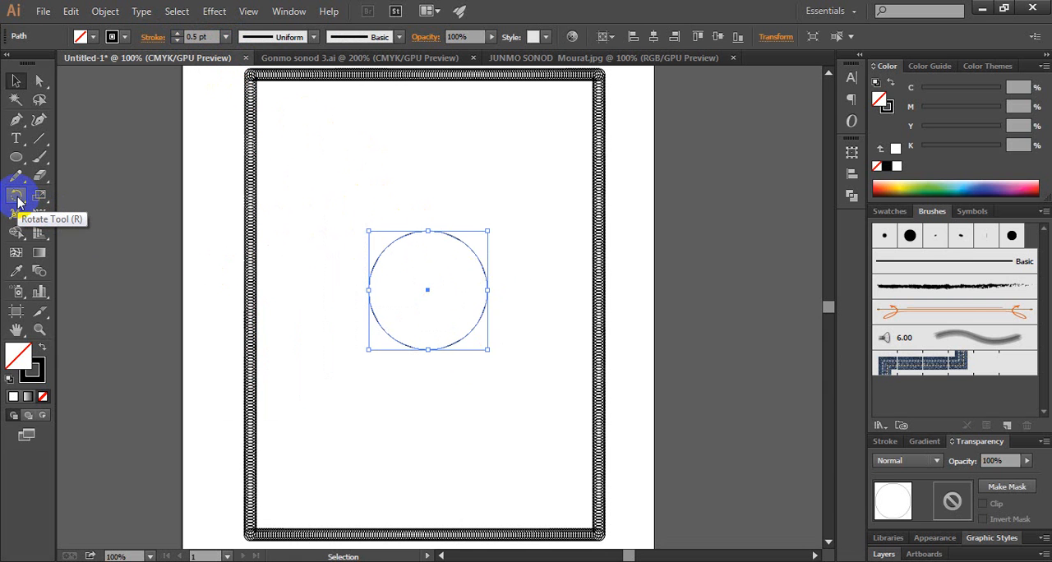
{"action": "left_click", "coordinate": [16, 197]}
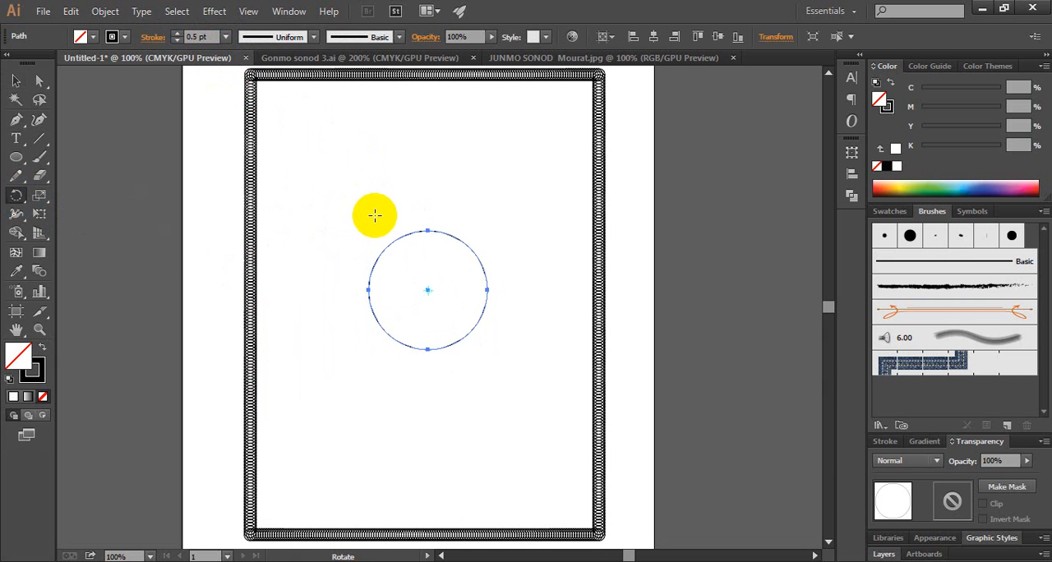
{"action": "left_click", "coordinate": [427, 230], "text": "alt"}
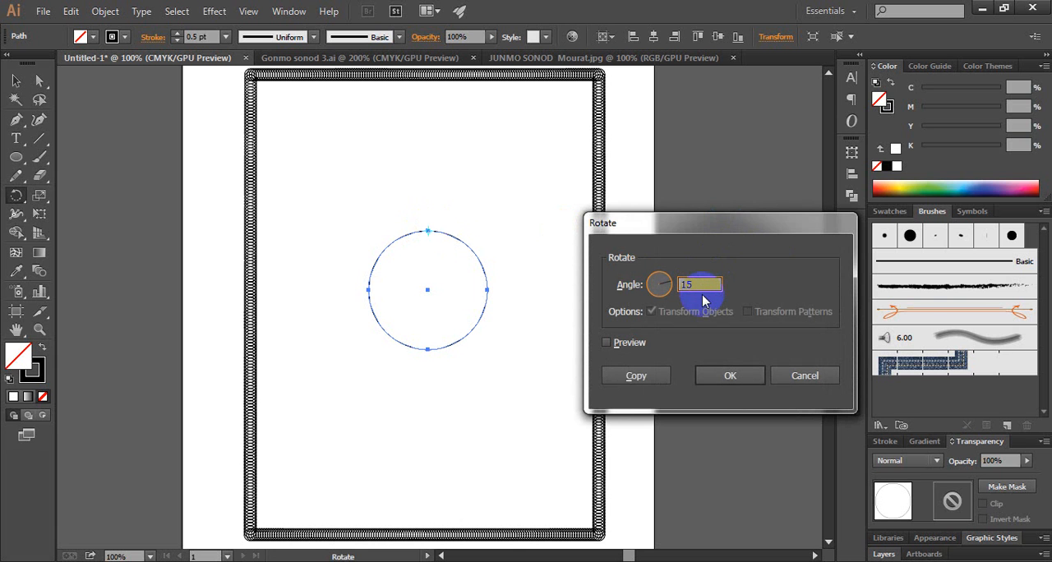
{"action": "left_click", "coordinate": [644, 377]}
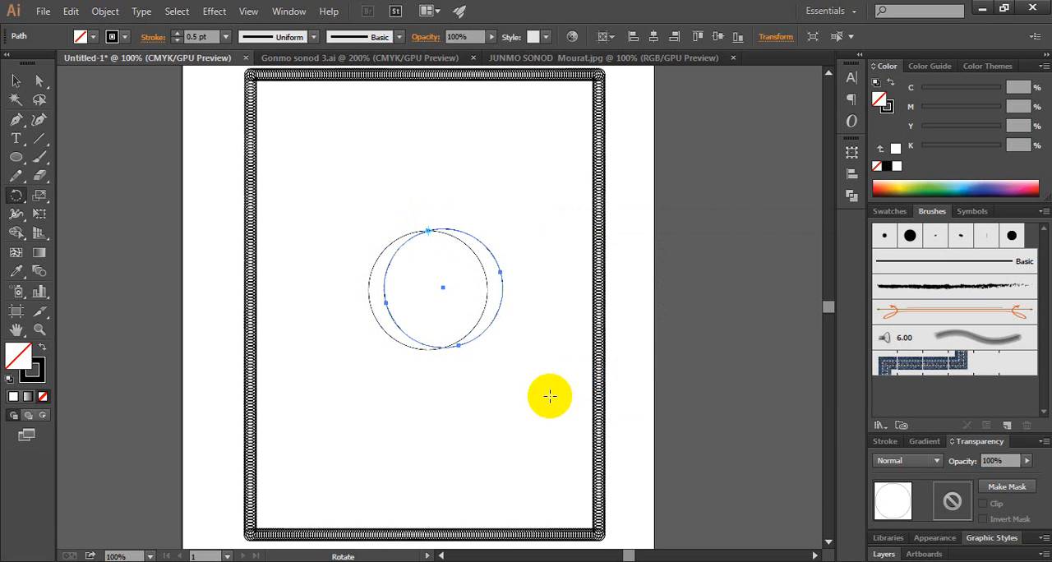
Repeat the rotated copy around the full turn to complete a rosette of overlapping circles, and deselect it
{"action": "key", "text": "ctrl+d"}
{"action": "key", "text": "ctrl+d"}
{"action": "key", "text": "ctrl+d"}
{"action": "key", "text": "ctrl+d"}
{"action": "key", "text": "ctrl+d"}
{"action": "key", "text": "ctrl+d"}
{"action": "key", "text": "ctrl+d"}
{"action": "key", "text": "ctrl+d"}
{"action": "key", "text": "ctrl+d"}
{"action": "key", "text": "ctrl+d"}
{"action": "key", "text": "ctrl+d"}
{"action": "key", "text": "ctrl+d"}
{"action": "key", "text": "ctrl+d"}
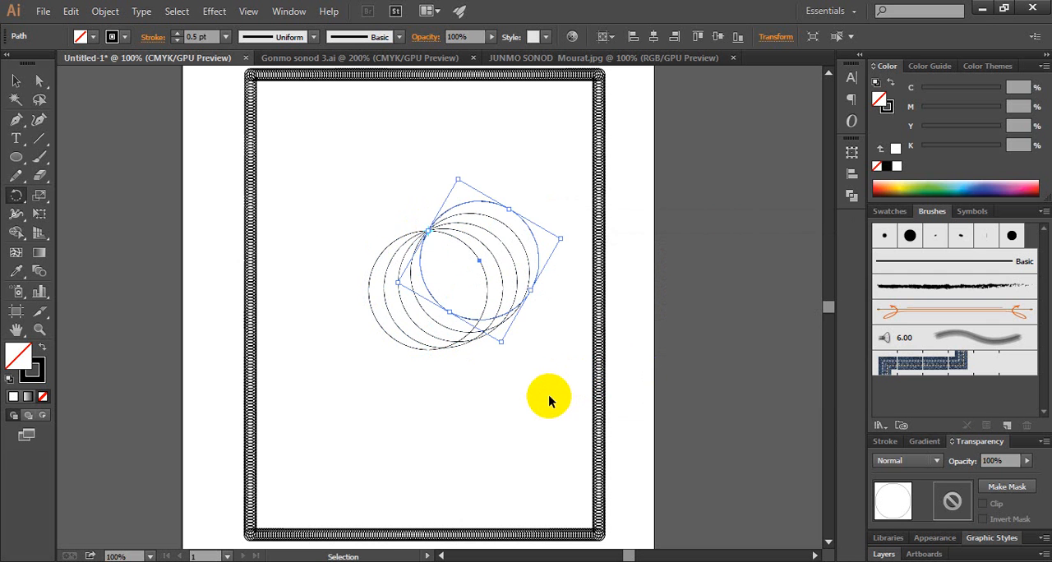
{"action": "key", "text": "ctrl+d"}
{"action": "key", "text": "ctrl+d"}
{"action": "key", "text": "ctrl+d"}
{"action": "key", "text": "ctrl+d"}
{"action": "key", "text": "ctrl+d"}
{"action": "key", "text": "ctrl+d"}
{"action": "key", "text": "ctrl+d"}
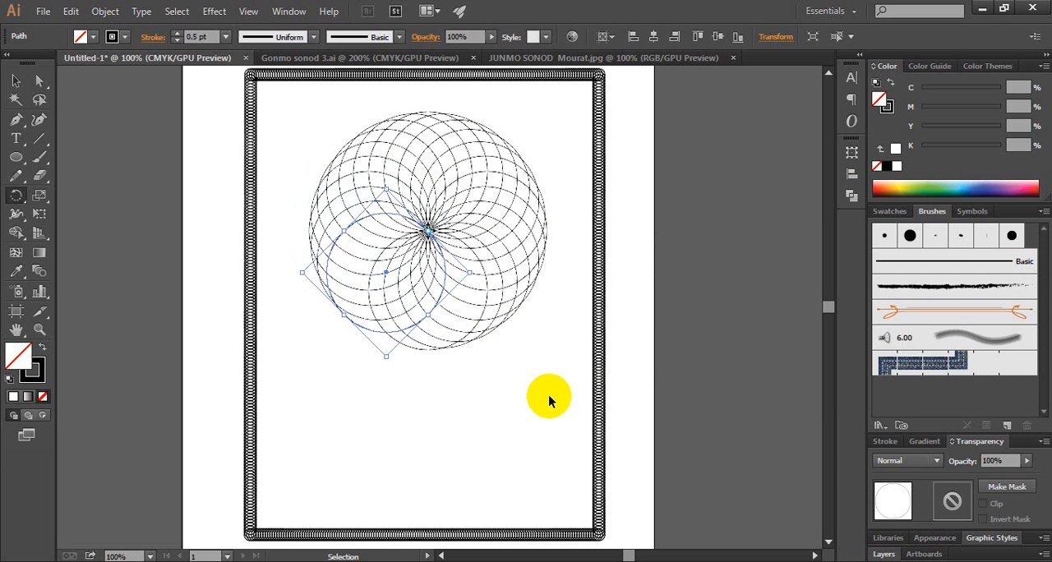
{"action": "key", "text": "ctrl+d"}
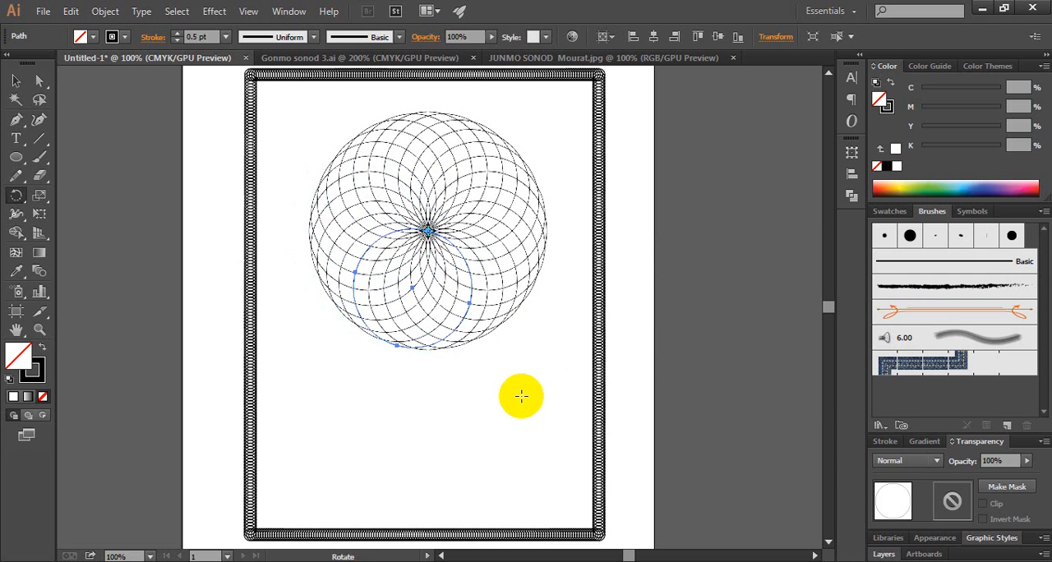
{"action": "left_click", "coordinate": [16, 80]}
{"action": "left_click", "coordinate": [326, 134]}
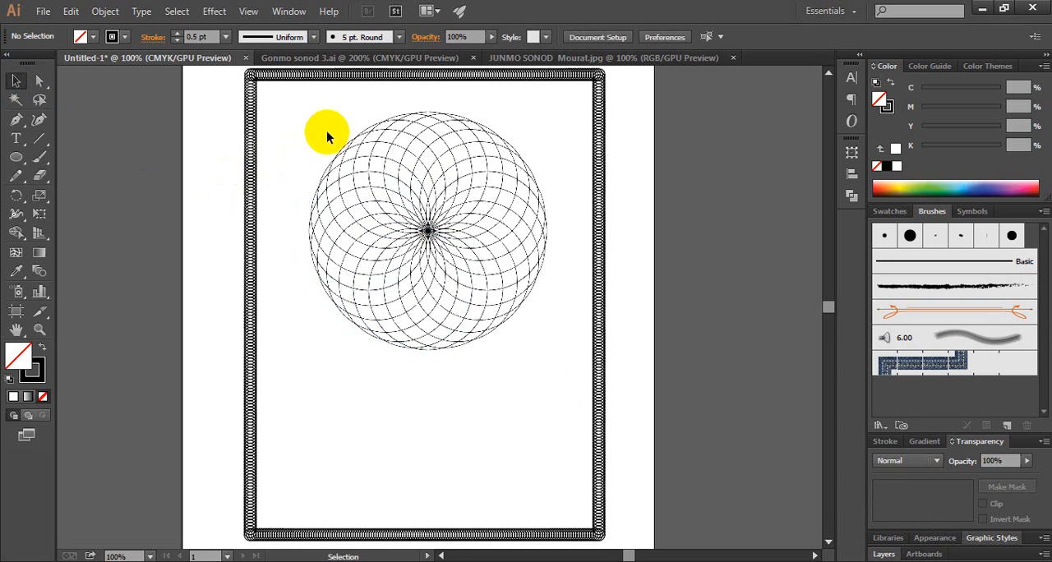
Group all the overlapping circles of the rosette
{"action": "left_click_drag", "start_coordinate": [316, 119], "coordinate": [528, 345]}
{"action": "right_click", "coordinate": [428, 231]}
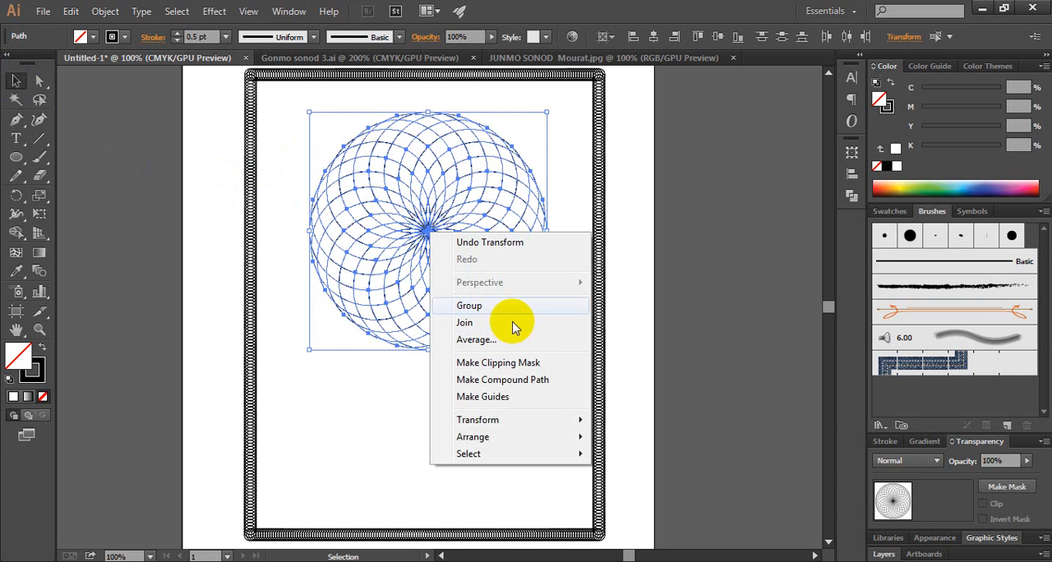
{"action": "left_click", "coordinate": [470, 305]}
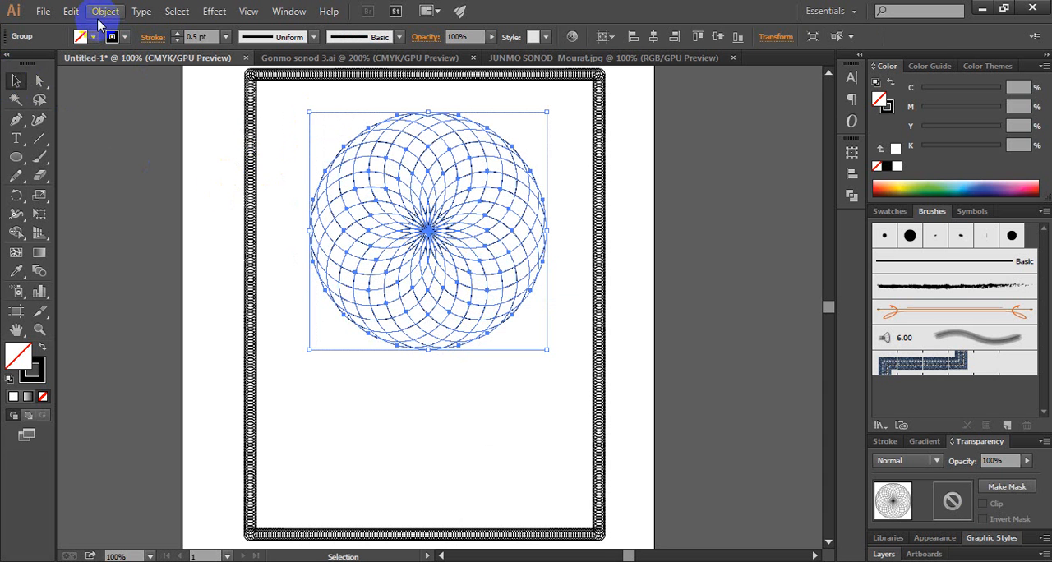
Copy the rosette group and paste the duplicate in front of the original
{"action": "left_click", "coordinate": [71, 11]}
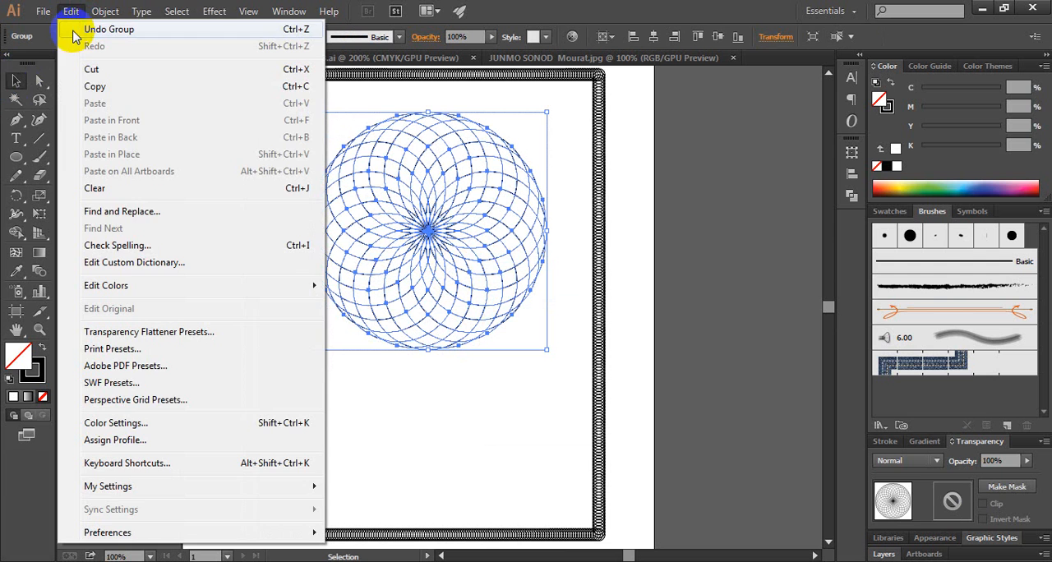
{"action": "left_click", "coordinate": [96, 88]}
{"action": "left_click", "coordinate": [70, 11]}
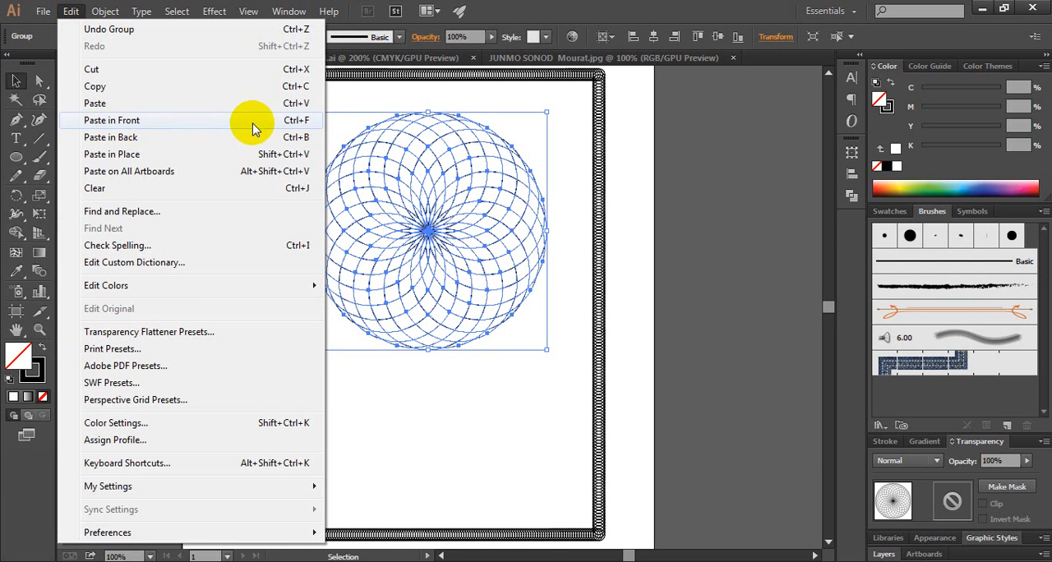
{"action": "left_click", "coordinate": [159, 129]}
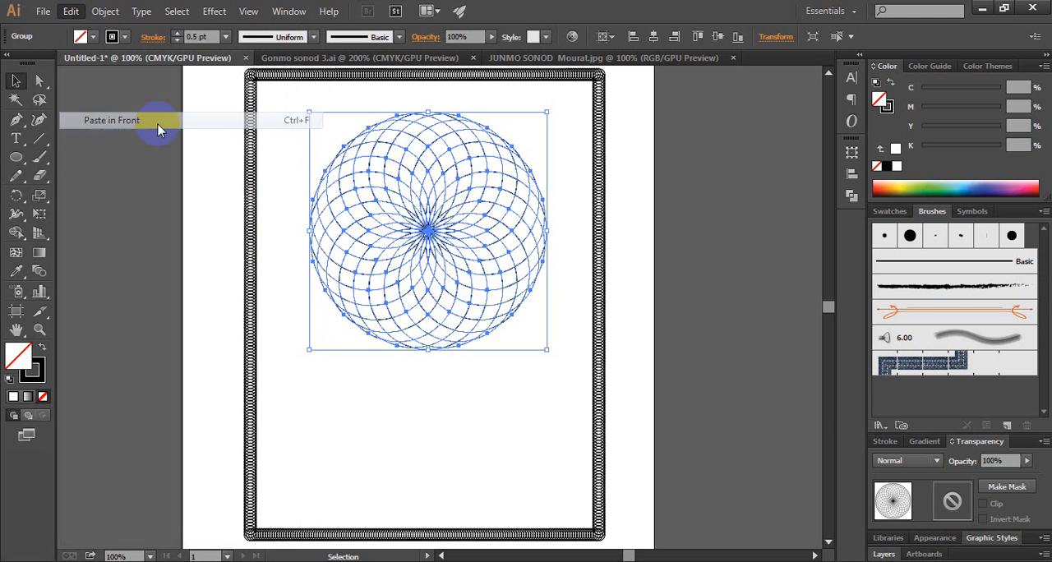
Rotate the pasted rosette by 5° about its centre to make the line pattern denser, and deselect it
{"action": "double_click", "coordinate": [16, 201]}
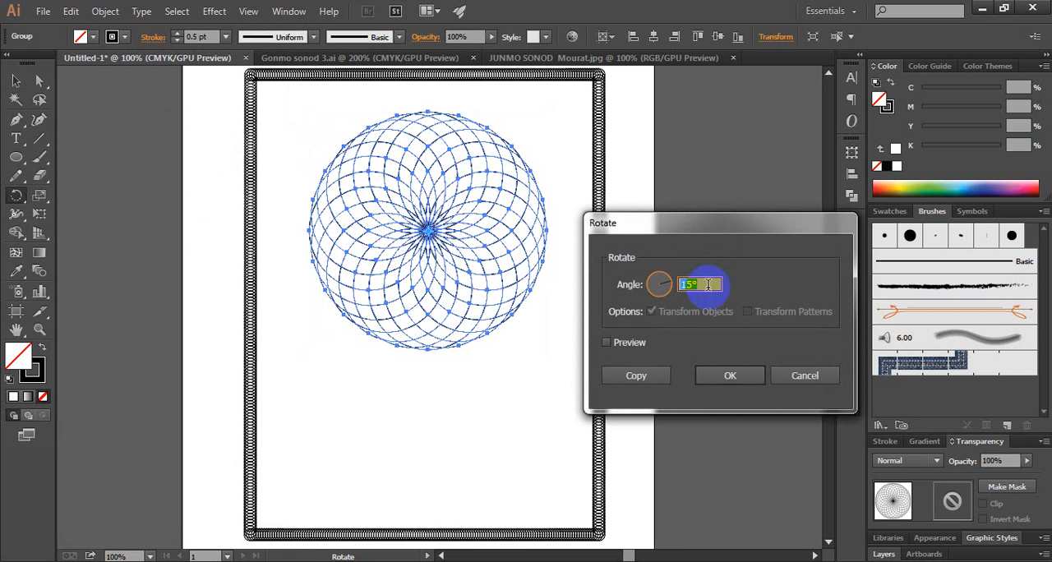
{"action": "type", "text": "5"}
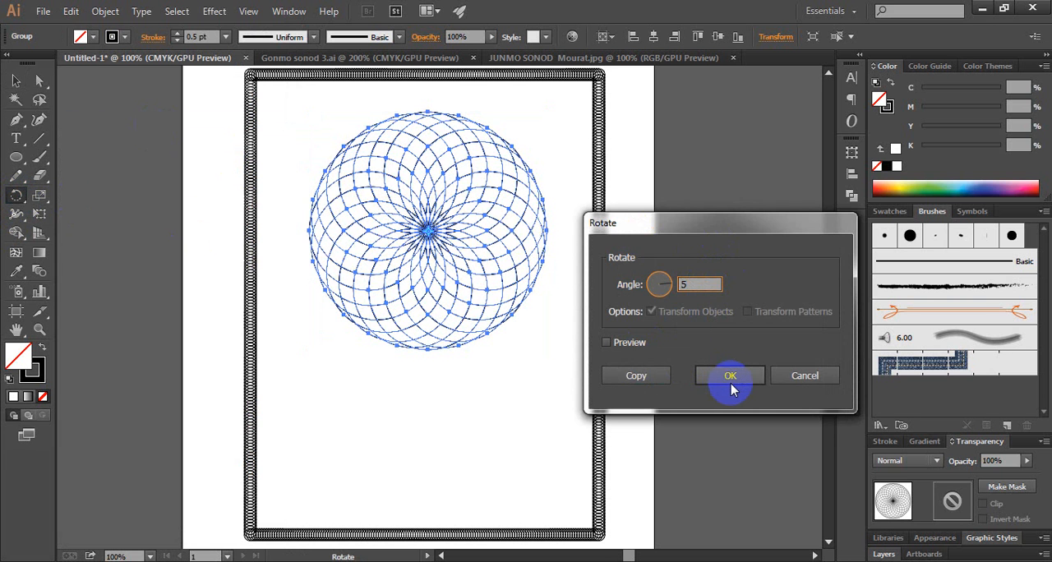
{"action": "left_click", "coordinate": [731, 375]}
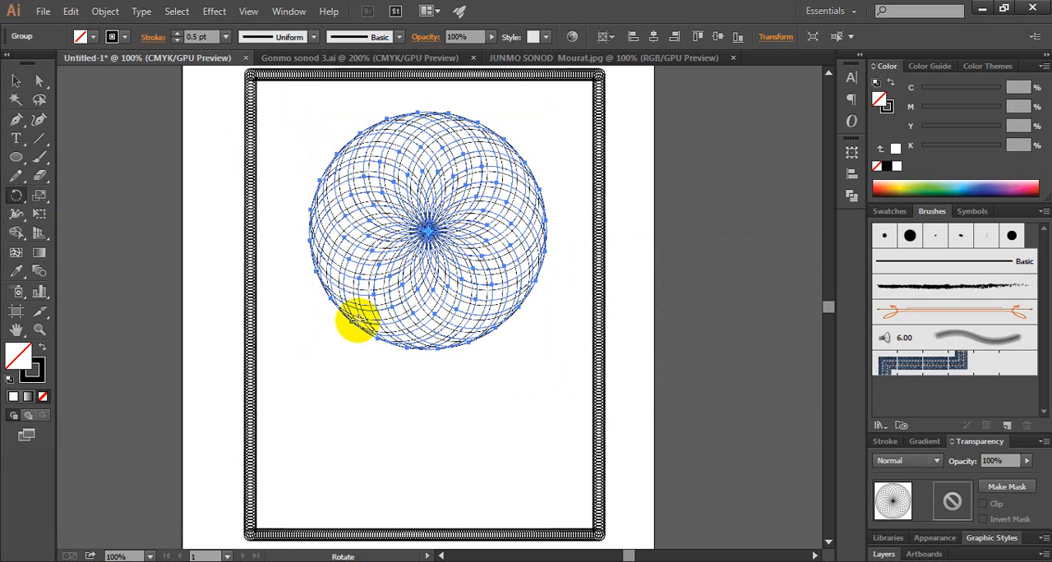
{"action": "left_click", "coordinate": [14, 81]}
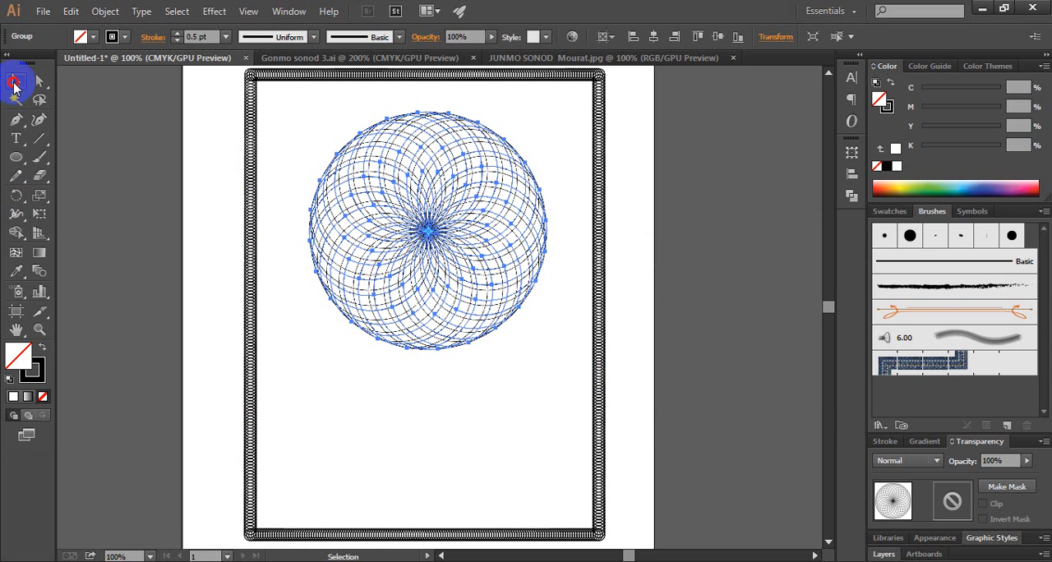
{"action": "left_click", "coordinate": [288, 153]}
Group the original rosette with its rotated duplicate
{"action": "left_click_drag", "start_coordinate": [287, 127], "coordinate": [552, 358]}
{"action": "left_click", "coordinate": [523, 369]}
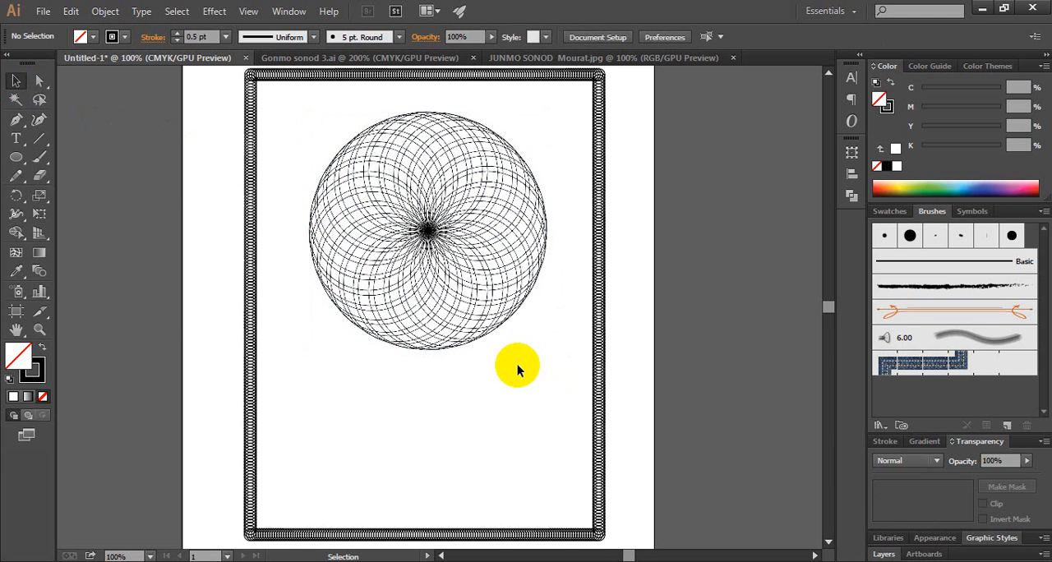
{"action": "left_click_drag", "start_coordinate": [305, 128], "coordinate": [544, 346]}
{"action": "right_click", "coordinate": [430, 233]}
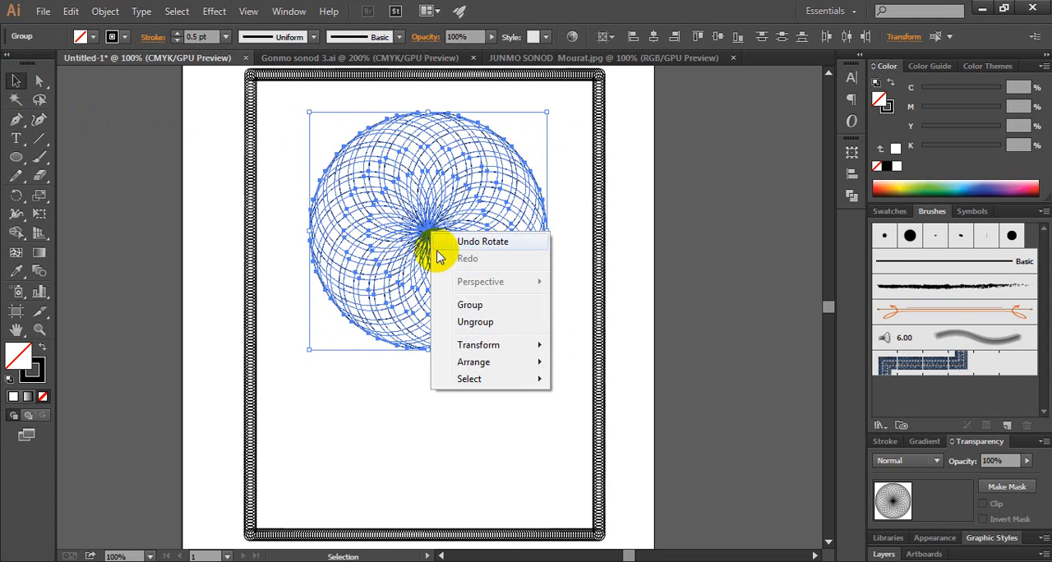
{"action": "left_click", "coordinate": [457, 304]}
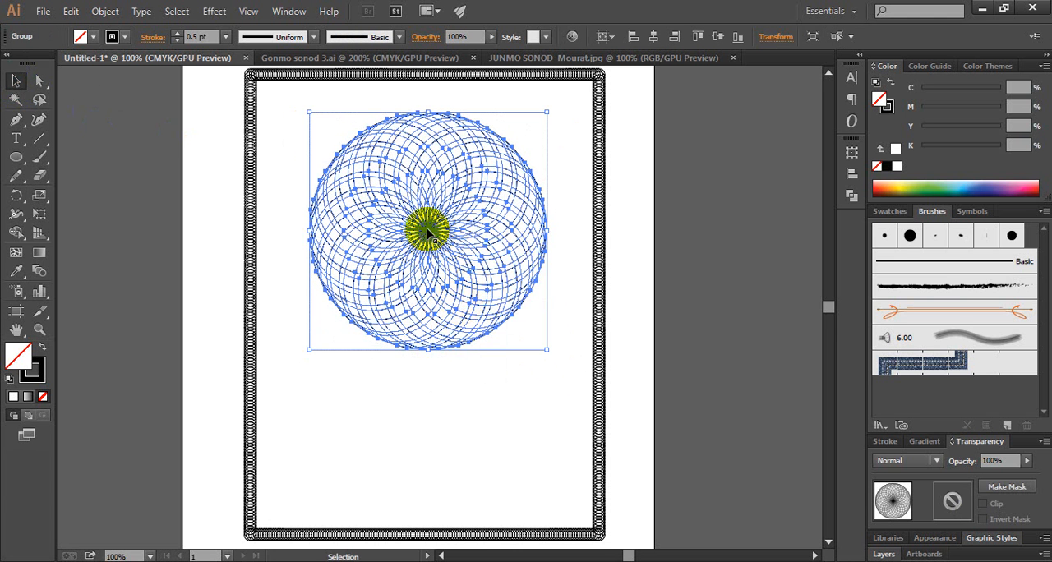
Move the grouped rosette lower on the page and enlarge it to nearly the frame's inner width, centred horizontally
{"action": "left_click_drag", "start_coordinate": [428, 234], "coordinate": [424, 283]}
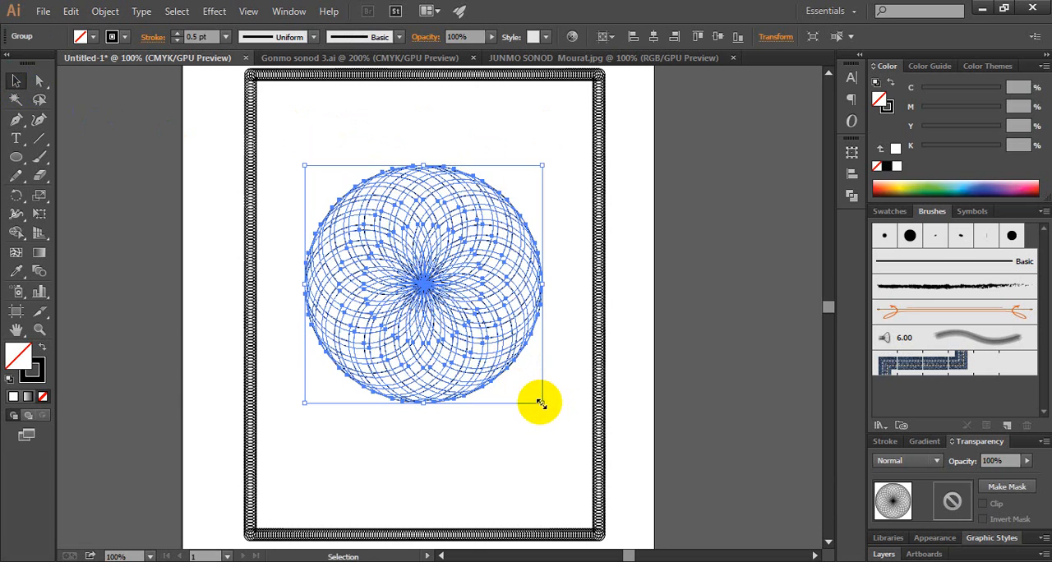
{"action": "left_click_drag", "start_coordinate": [540, 403], "coordinate": [579, 427]}
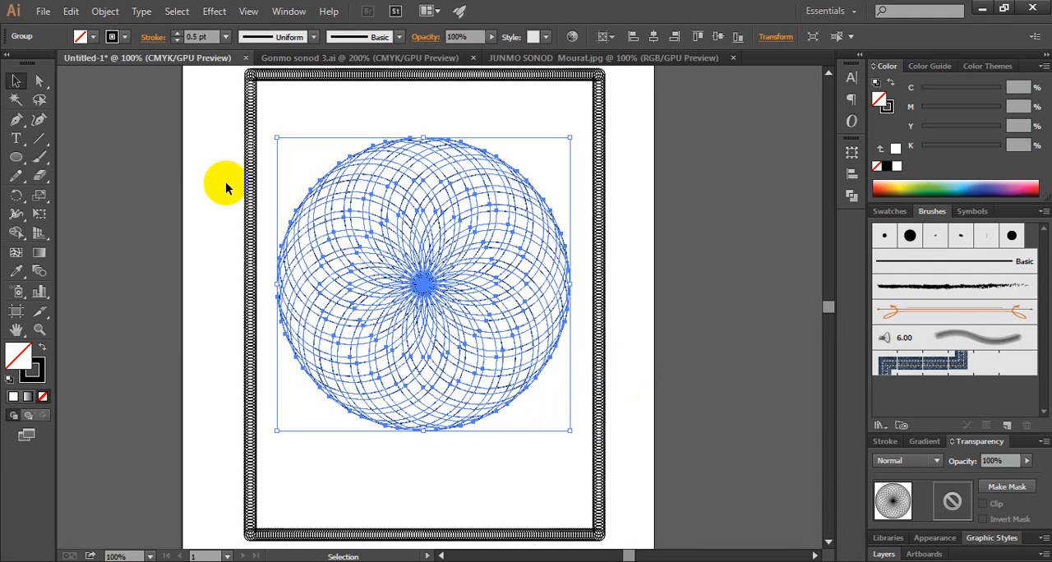
{"action": "left_click", "coordinate": [654, 36]}
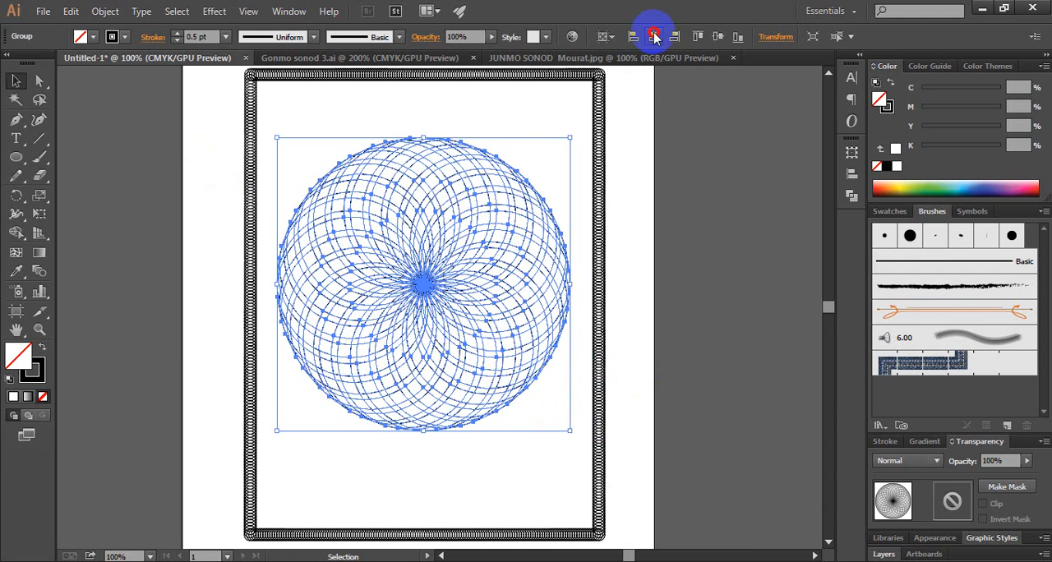
Centre the rosette vertically on the artboard, and nudge the border frame 7 pt left and 10 pt down to surround it evenly
{"action": "left_click", "coordinate": [718, 36]}
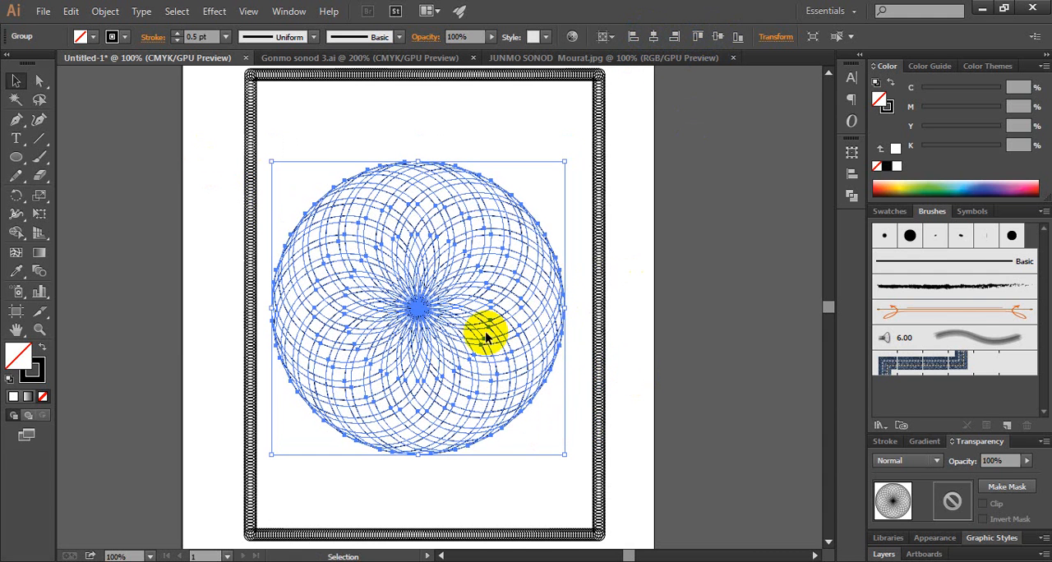
{"action": "left_click", "coordinate": [603, 310]}
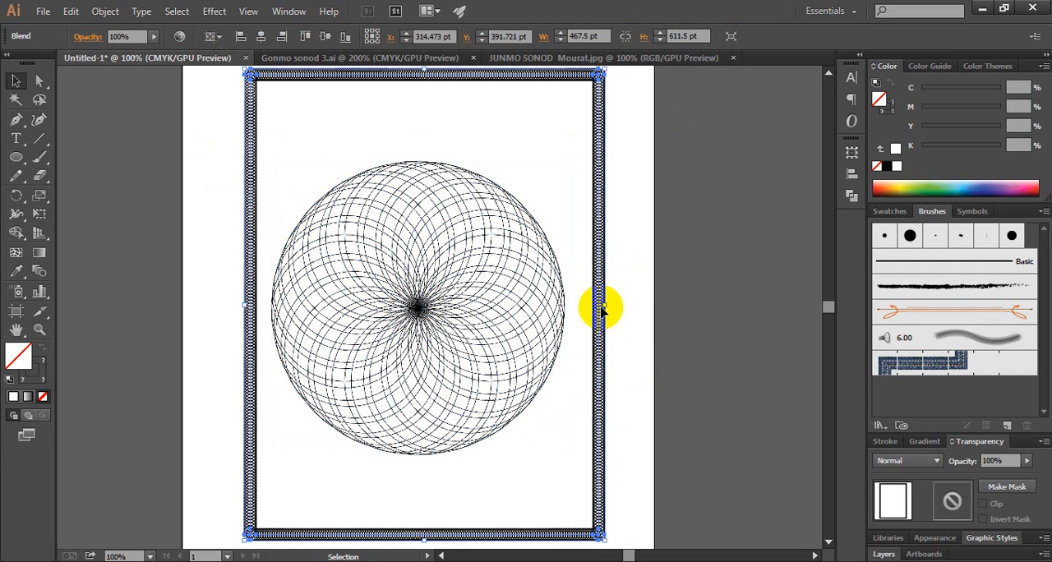
{"action": "key", "text": "Left"}
{"action": "key", "text": "Left"}
{"action": "key", "text": "Left"}
{"action": "key", "text": "Left"}
{"action": "key", "text": "Left"}
{"action": "key", "text": "Left"}
{"action": "key", "text": "Left"}
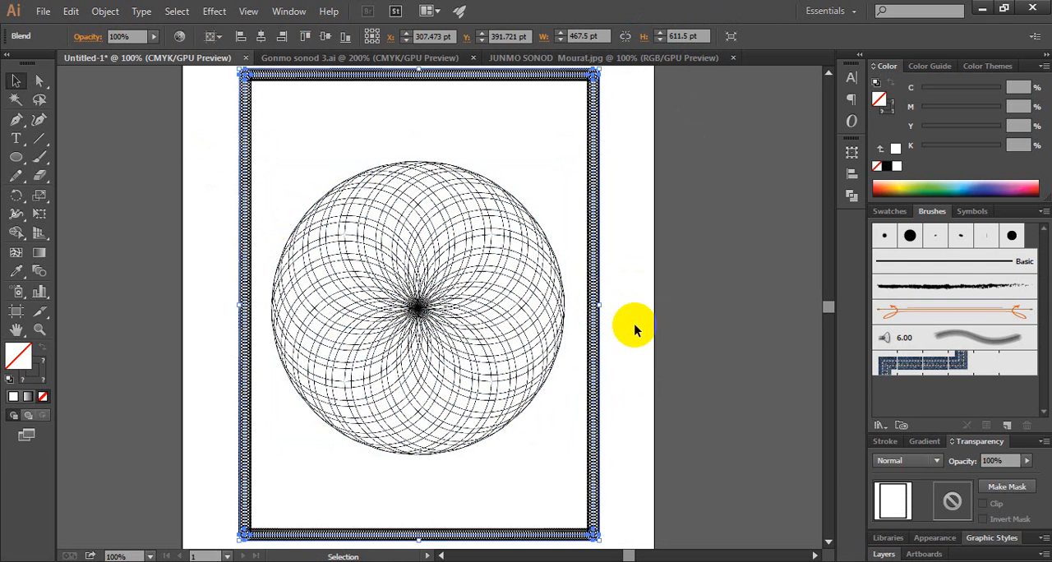
{"action": "key", "text": "Down"}
{"action": "key", "text": "Down"}
{"action": "key", "text": "Down"}
{"action": "key", "text": "Down"}
{"action": "key", "text": "Down"}
{"action": "key", "text": "Down"}
{"action": "key", "text": "Down"}
{"action": "key", "text": "Down"}
{"action": "key", "text": "Down"}
{"action": "key", "text": "Down"}
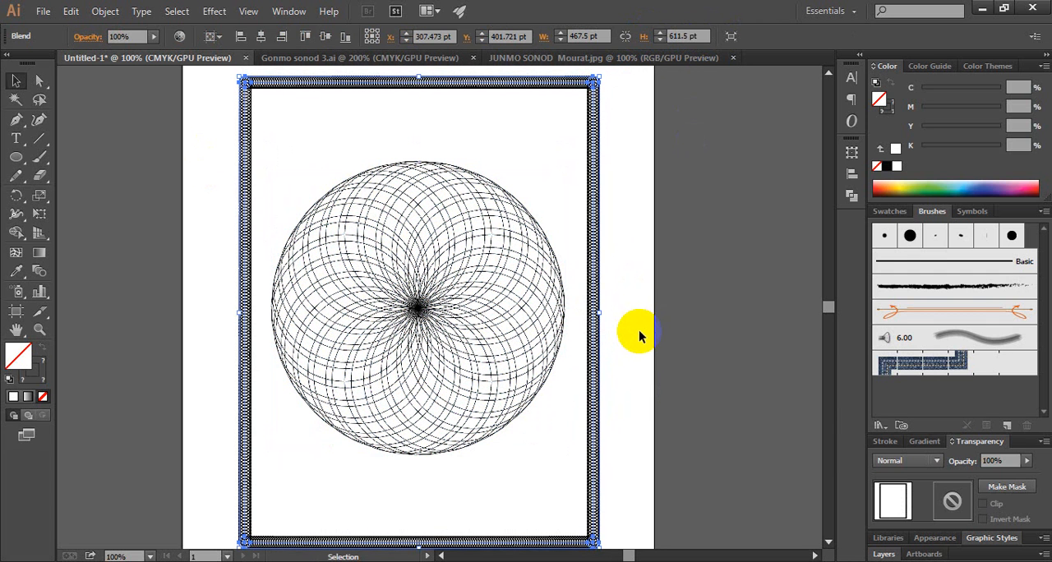
{"action": "left_click", "coordinate": [636, 331]}
{"action": "key", "text": "ctrl+alt+space"}
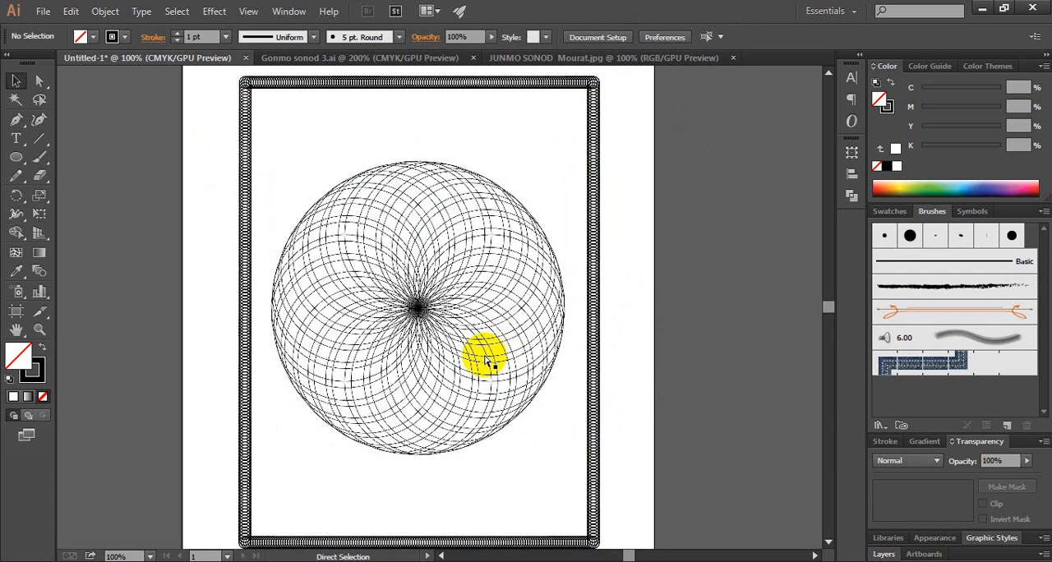
{"action": "left_click", "coordinate": [469, 355]}
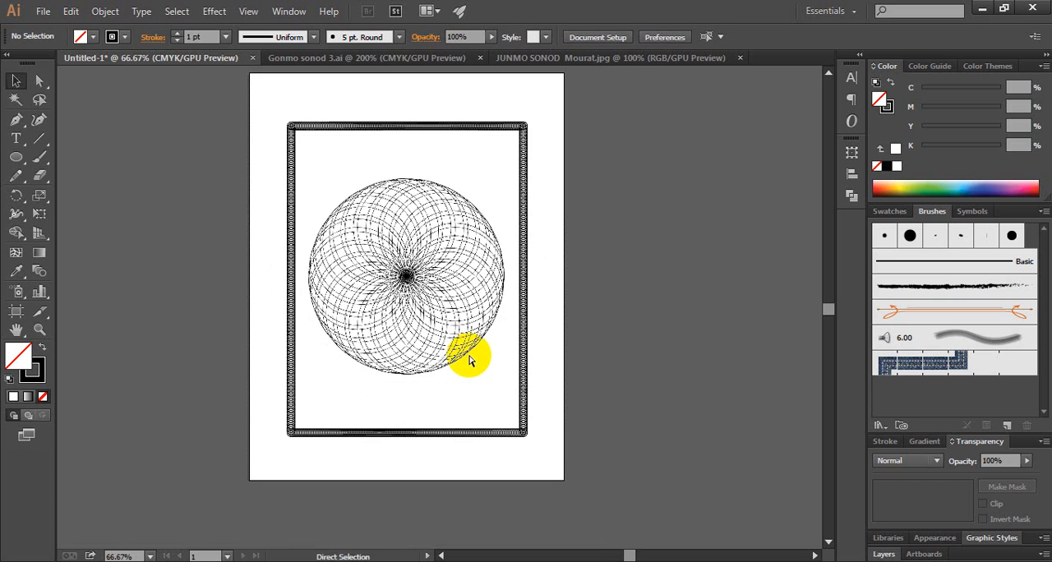
{"action": "left_click", "coordinate": [420, 284]}
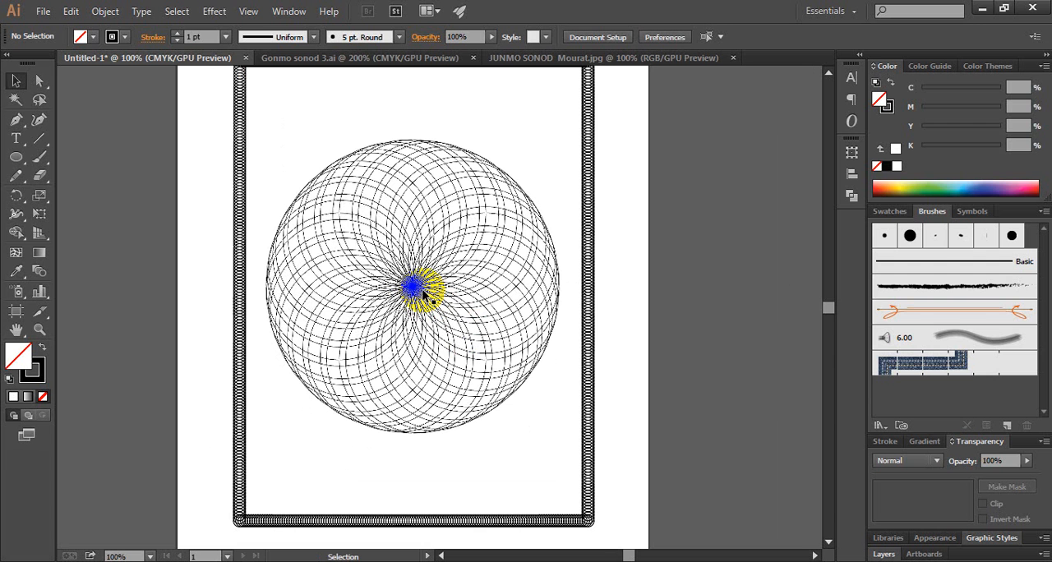
{"action": "mouse_move", "coordinate": [291, 137]}
{"action": "left_mouse_down"}
{"action": "mouse_move", "coordinate": [324, 206]}
{"action": "mouse_move", "coordinate": [518, 423]}
{"action": "left_mouse_up"}
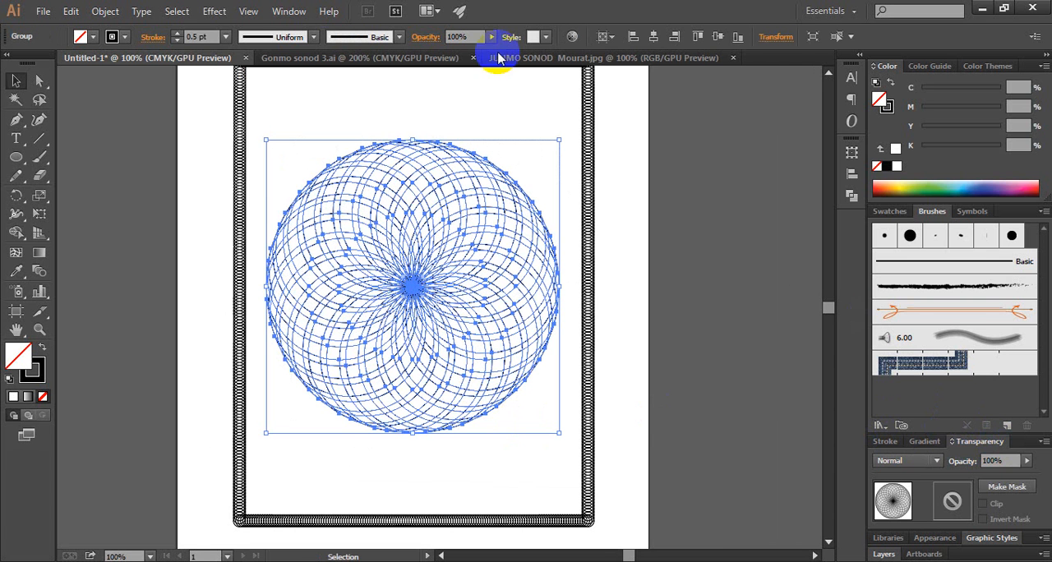
{"action": "left_click", "coordinate": [285, 11]}
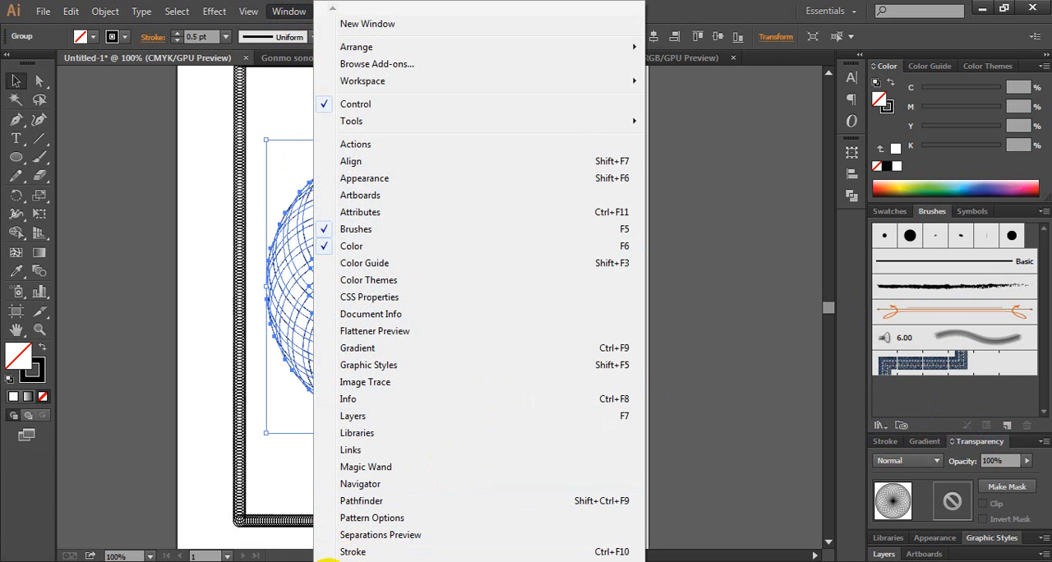
{"action": "mouse_move", "coordinate": [331, 560]}
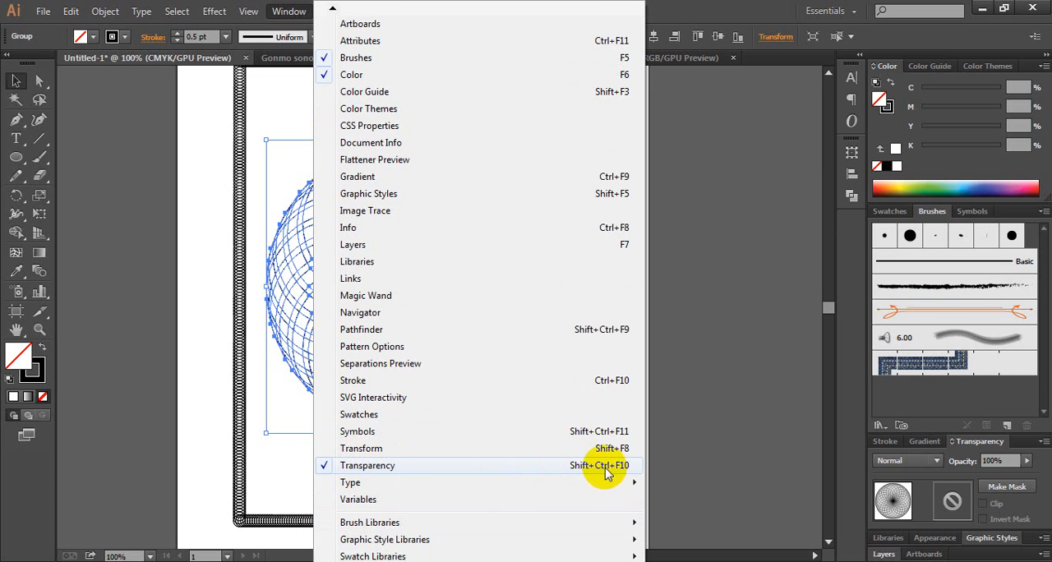
{"action": "left_click", "coordinate": [780, 444]}
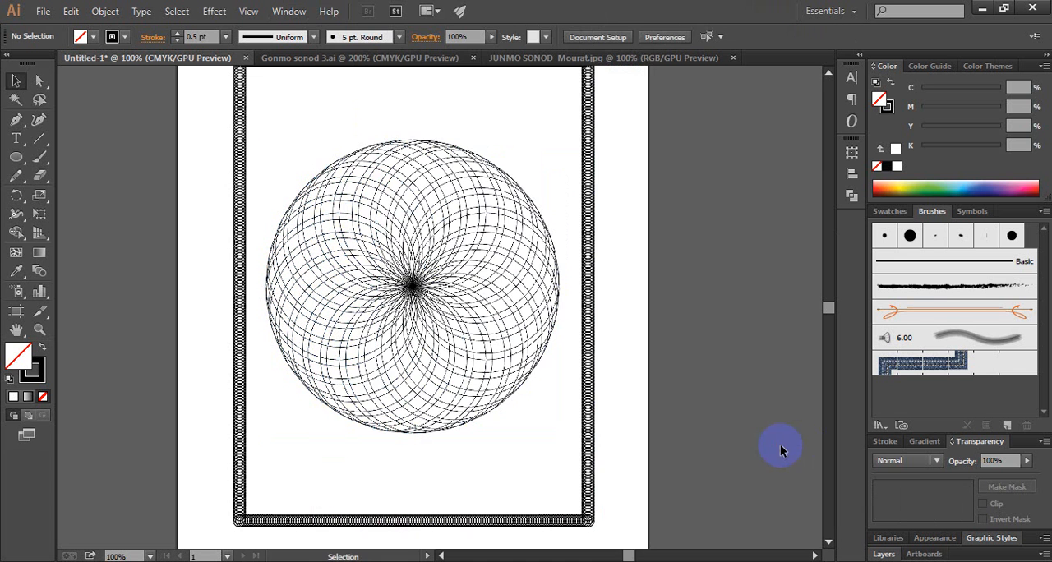
Fade the rosette group into a light background pattern by setting its opacity to 20%, and deselect it
{"action": "left_click_drag", "start_coordinate": [294, 119], "coordinate": [520, 436]}
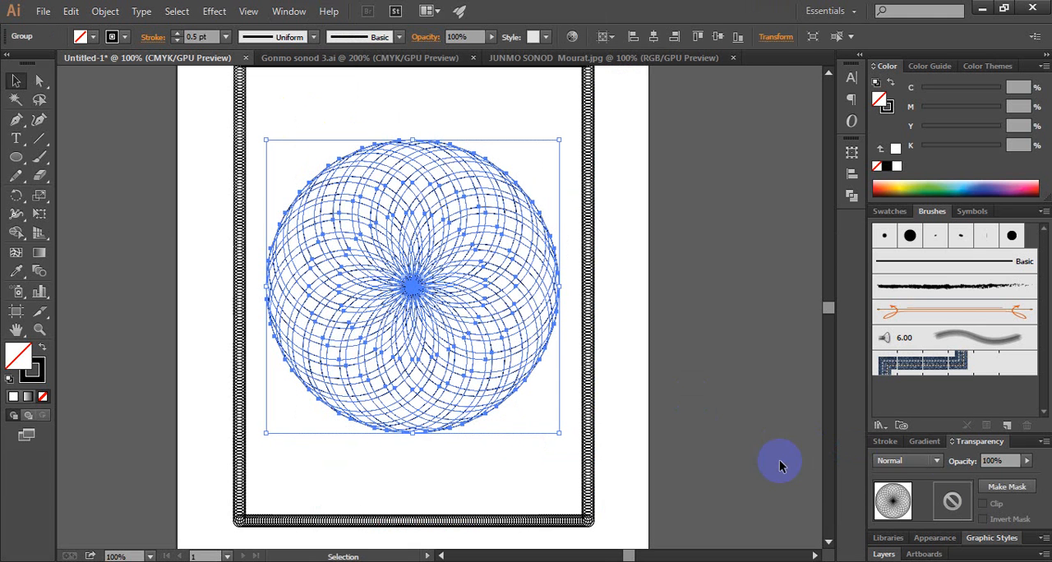
{"action": "left_click", "coordinate": [1026, 464]}
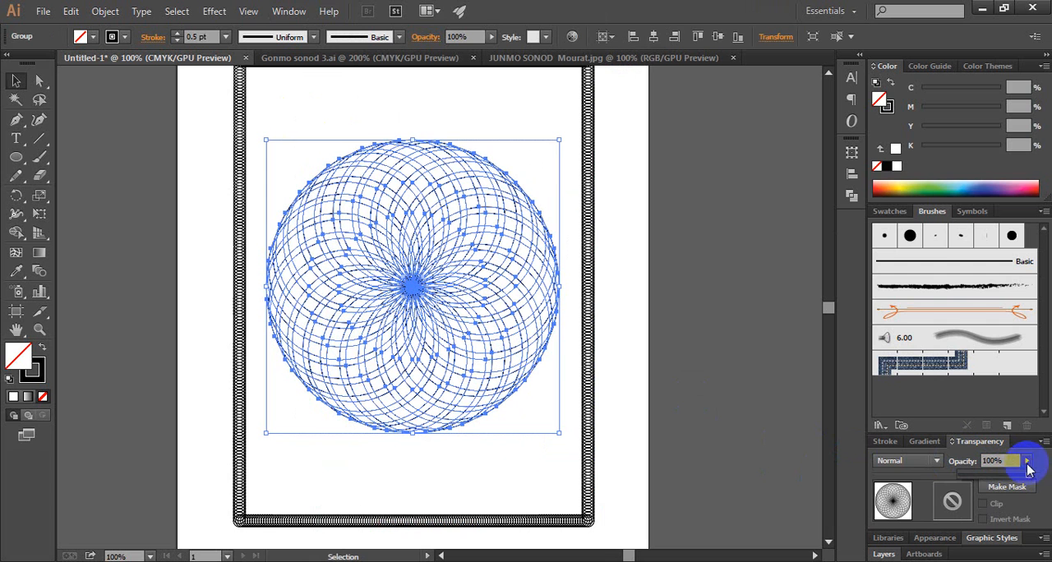
{"action": "left_click_drag", "start_coordinate": [1014, 460], "coordinate": [970, 470]}
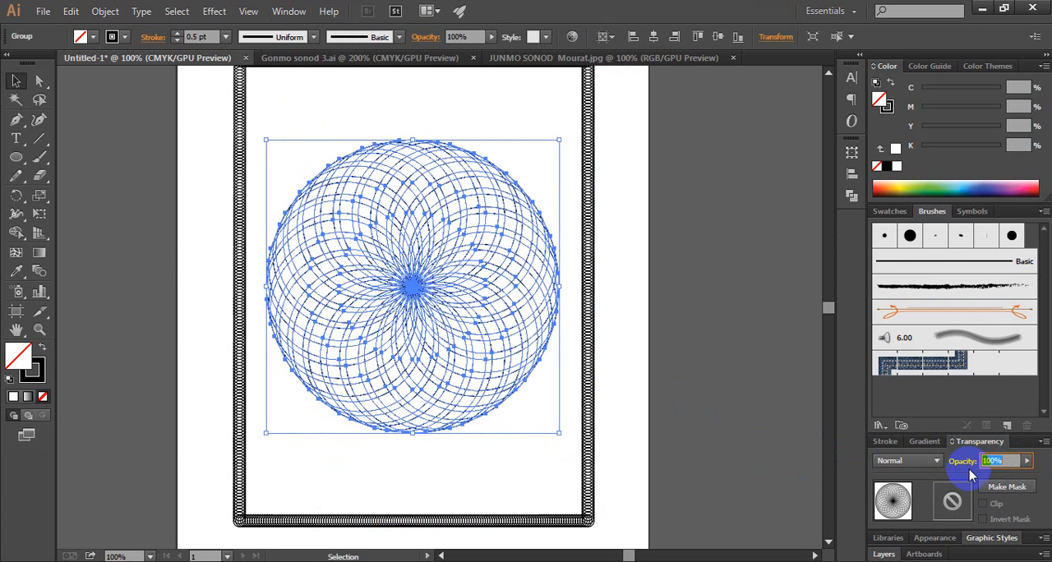
{"action": "type", "text": "20"}
{"action": "key", "text": "Return"}
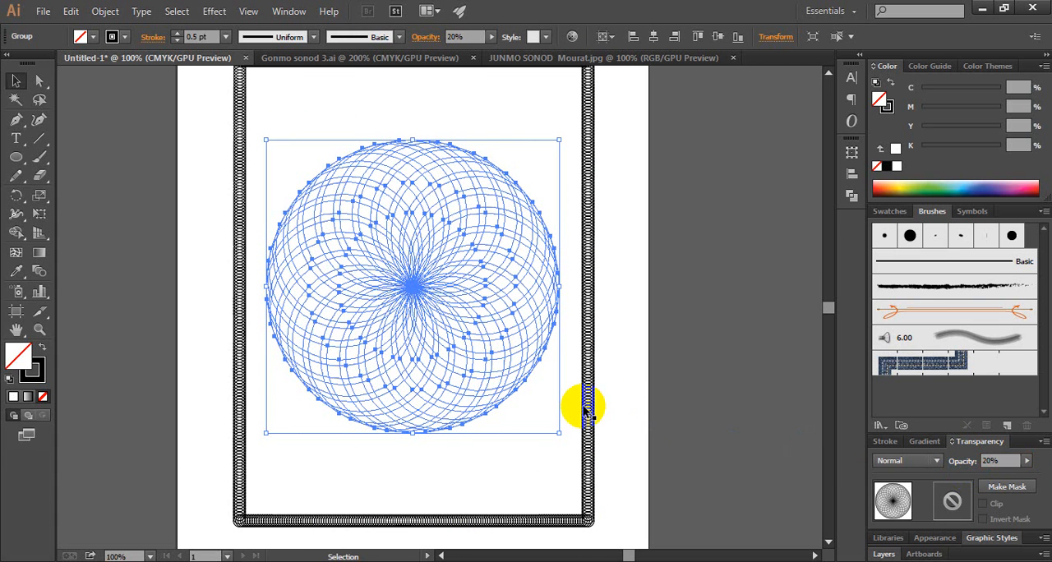
{"action": "left_click", "coordinate": [625, 356]}
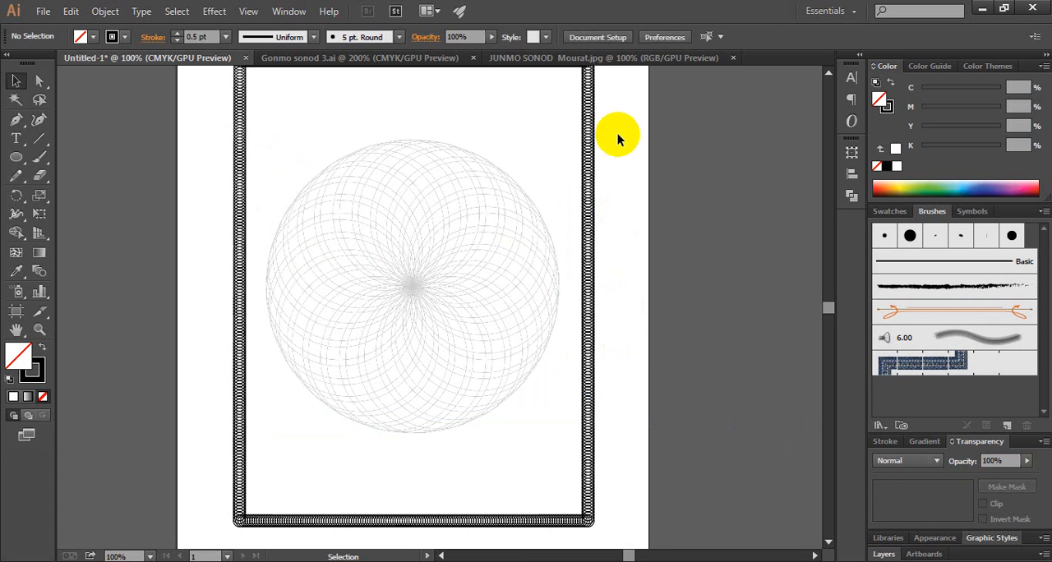
Soften the blended circle border by setting its opacity to 60%, deselect it, and check the whole page
{"action": "left_click", "coordinate": [570, 154]}
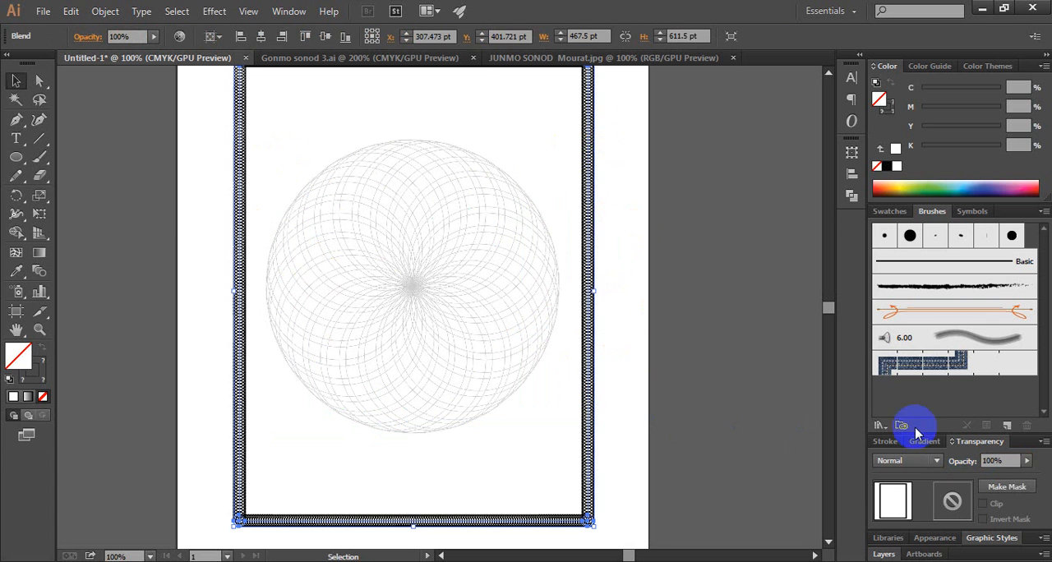
{"action": "left_click_drag", "start_coordinate": [1021, 461], "coordinate": [985, 461]}
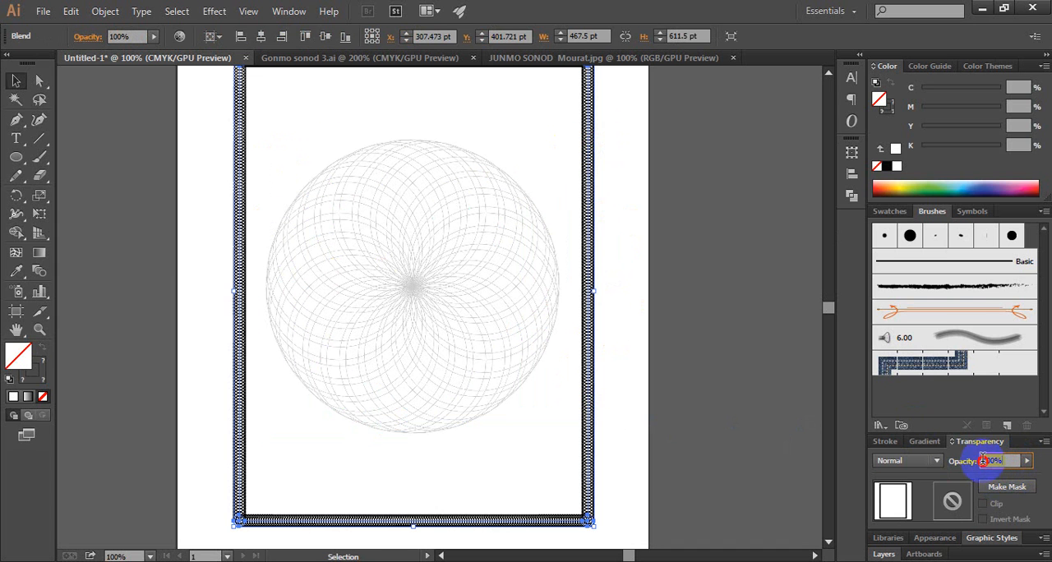
{"action": "type", "text": "6"}
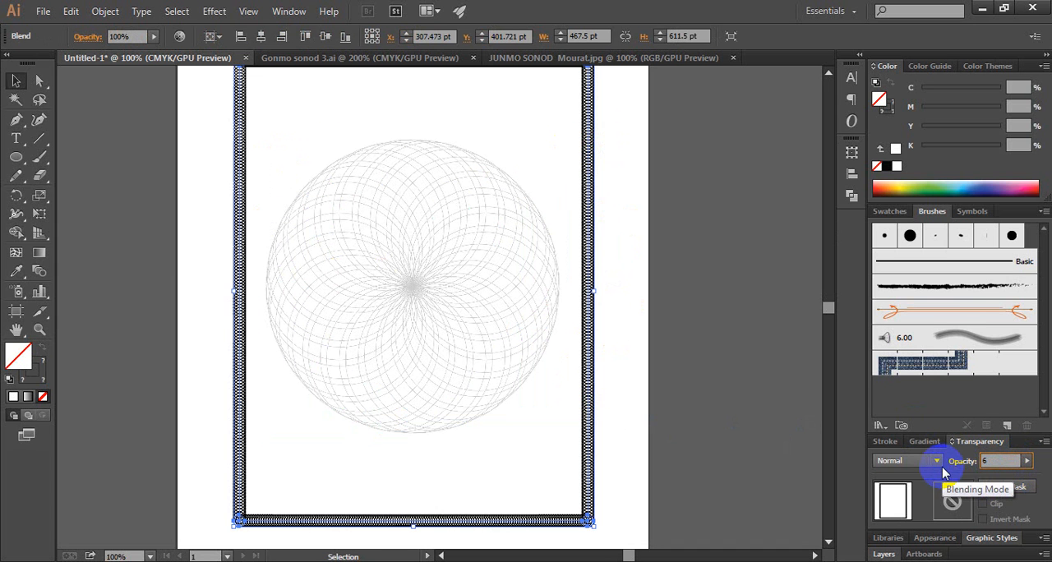
{"action": "type", "text": "0"}
{"action": "left_click", "coordinate": [905, 492]}
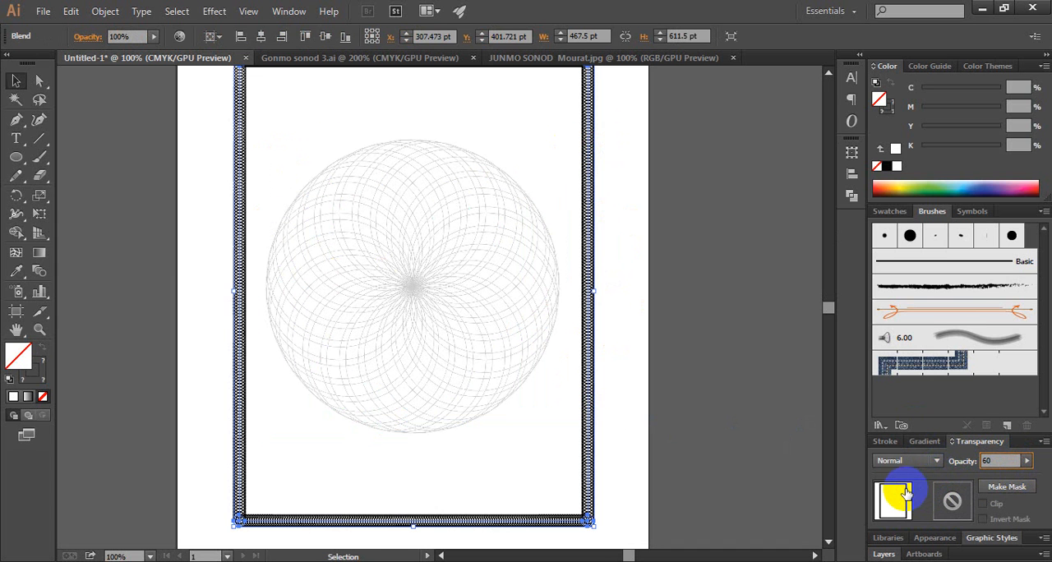
{"action": "left_click", "coordinate": [519, 309]}
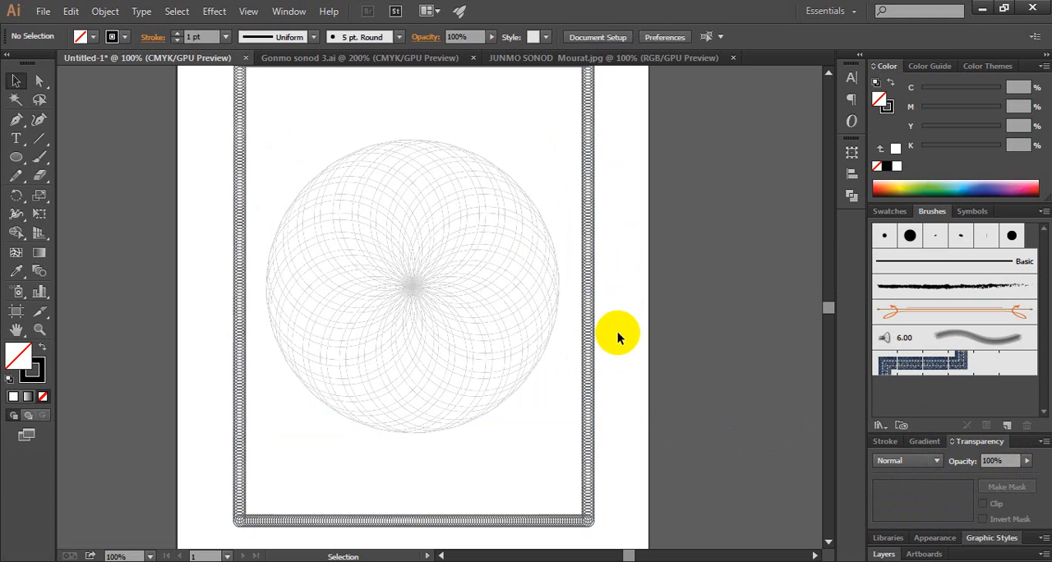
{"action": "scroll", "coordinate": [618, 332], "scroll_direction": "up", "scroll_amount": 2}
{"action": "key", "text": "z"}
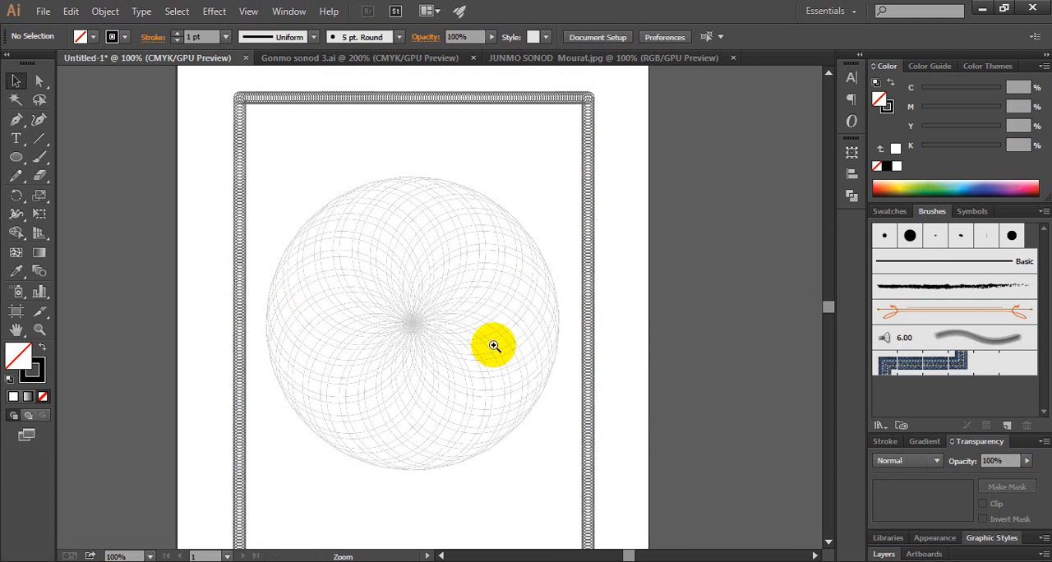
{"action": "left_click", "coordinate": [444, 337], "text": "alt"}
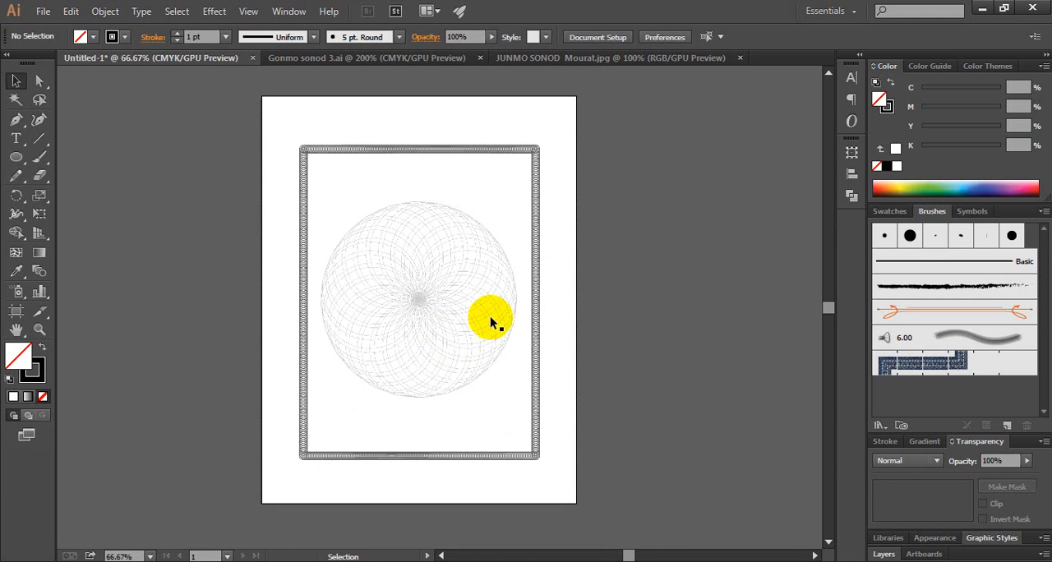